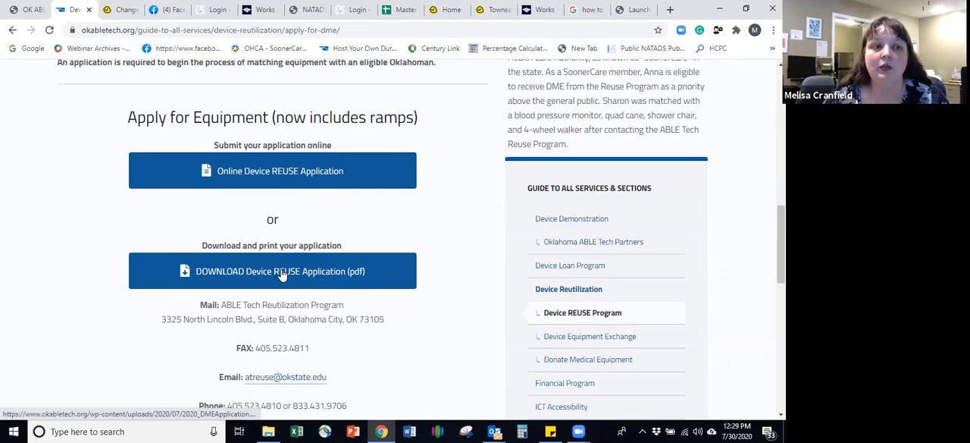
Step: Open the downloadable Device REUSE Application PDF and examine its sections, from applicant details and equipment choices to delivery method and signature
{"action": "left_click", "coordinate": [282, 273]}
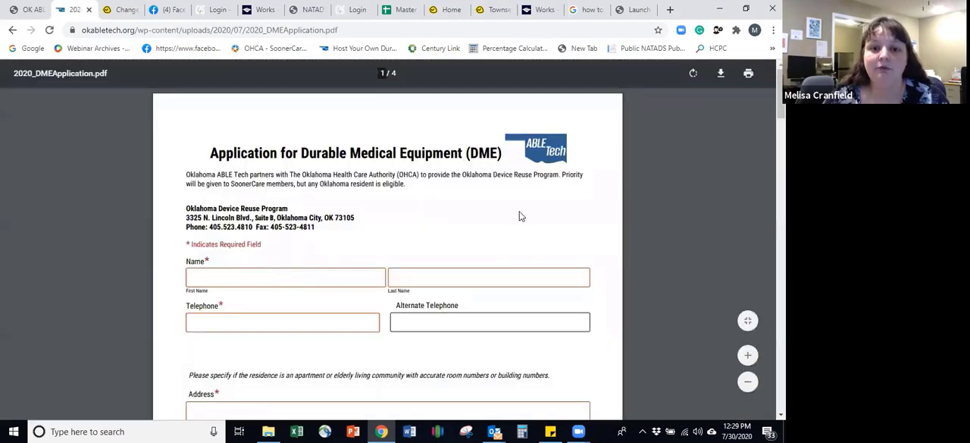
{"action": "scroll", "coordinate": [520, 216], "scroll_direction": "down", "scroll_amount": 5}
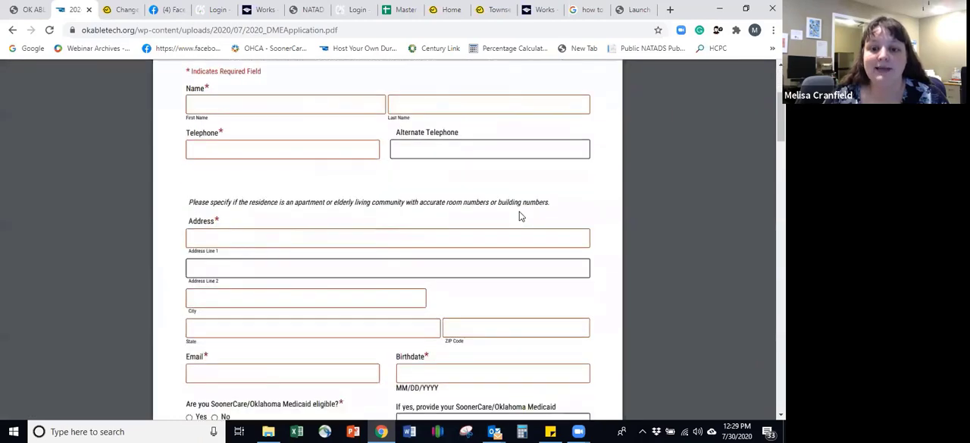
{"action": "scroll", "coordinate": [519, 216], "scroll_direction": "down", "scroll_amount": 6}
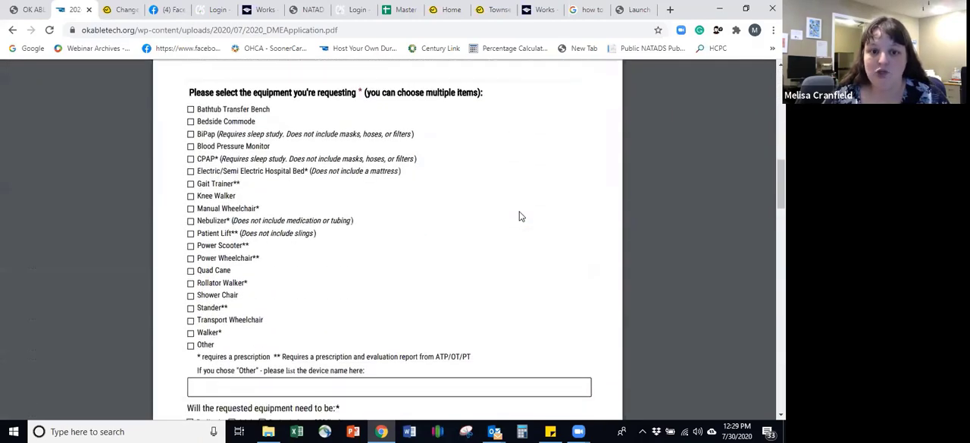
{"action": "scroll", "coordinate": [520, 215], "scroll_direction": "down", "scroll_amount": 4}
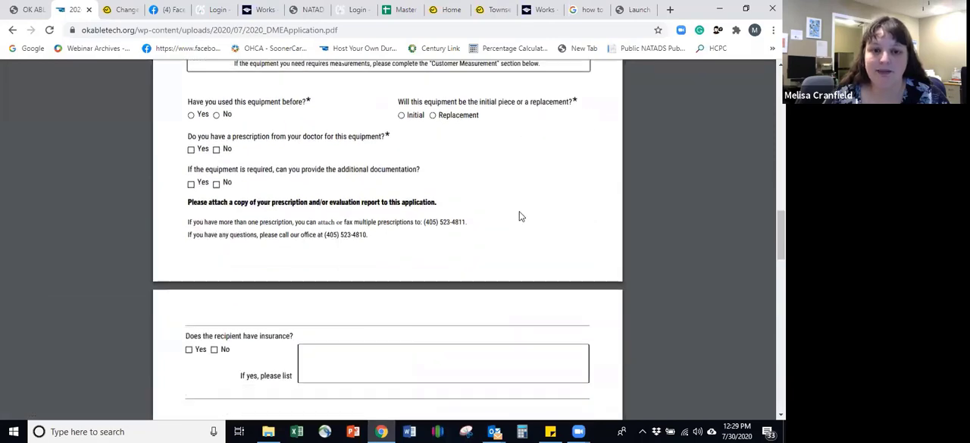
{"action": "scroll", "coordinate": [520, 216], "scroll_direction": "down", "scroll_amount": 2}
{"action": "scroll", "coordinate": [412, 317], "scroll_direction": "down", "scroll_amount": 3}
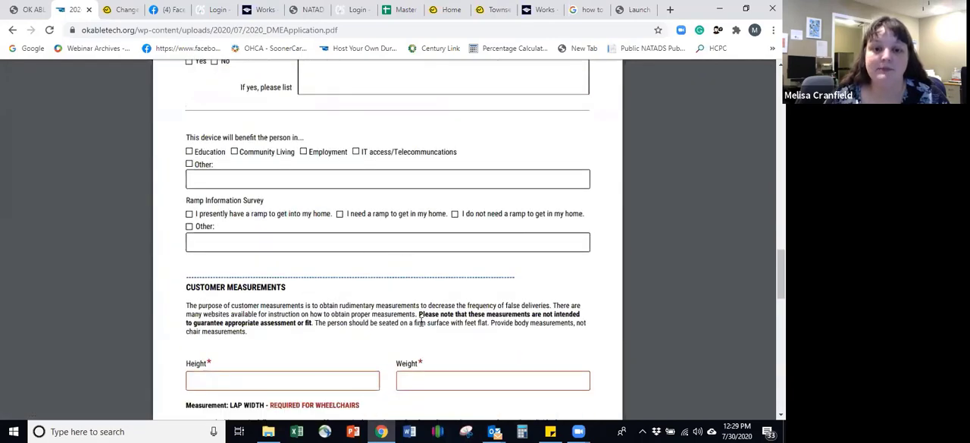
{"action": "scroll", "coordinate": [420, 321], "scroll_direction": "down", "scroll_amount": 6}
{"action": "scroll", "coordinate": [421, 321], "scroll_direction": "down", "scroll_amount": 5}
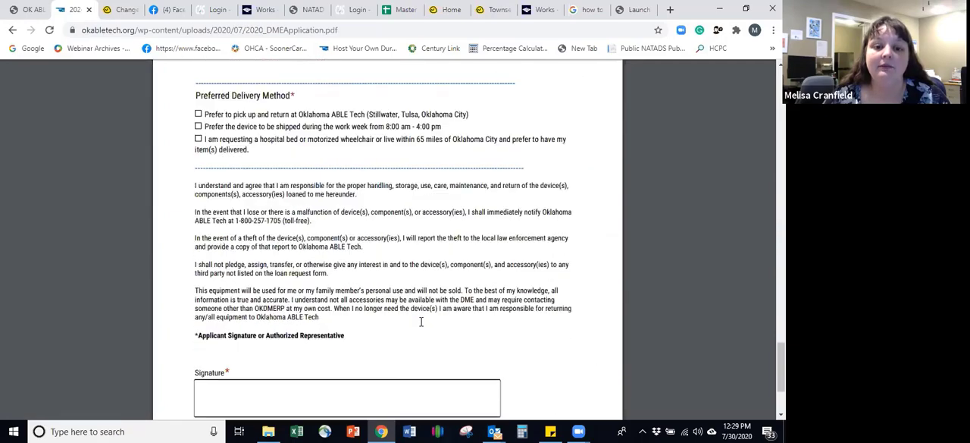
{"action": "scroll", "coordinate": [421, 321], "scroll_direction": "up", "scroll_amount": 10}
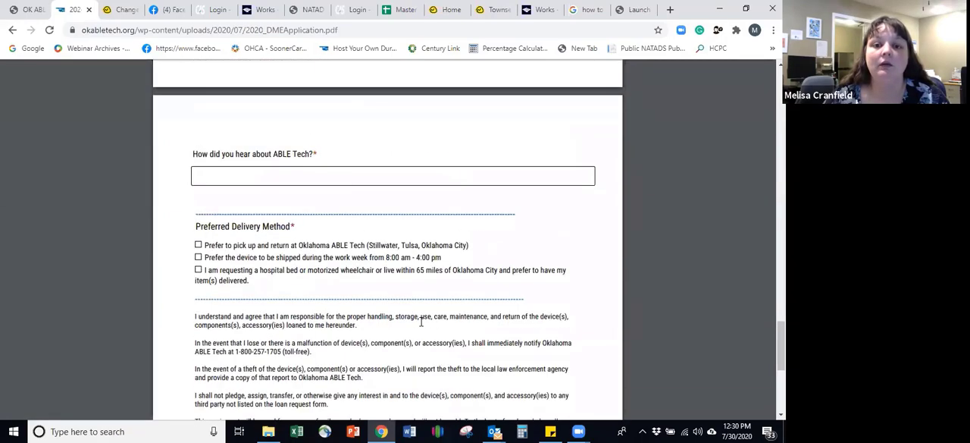
{"action": "scroll", "coordinate": [421, 322], "scroll_direction": "up", "scroll_amount": 12}
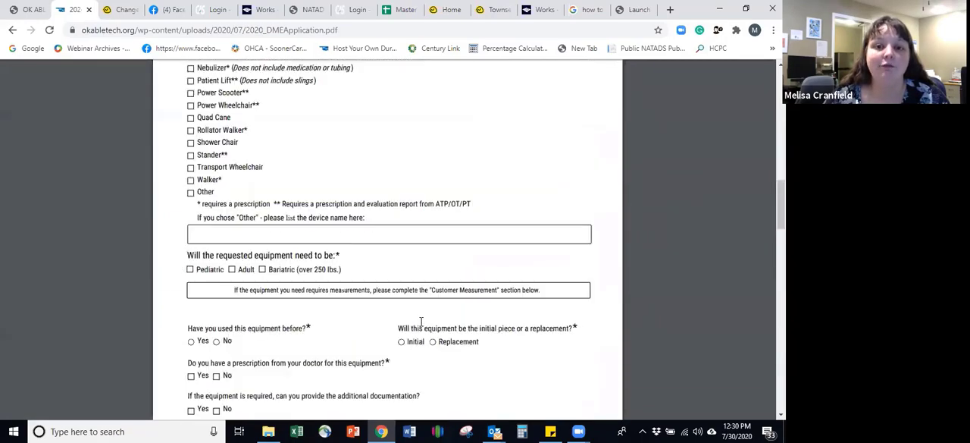
{"action": "scroll", "coordinate": [420, 322], "scroll_direction": "up", "scroll_amount": 2}
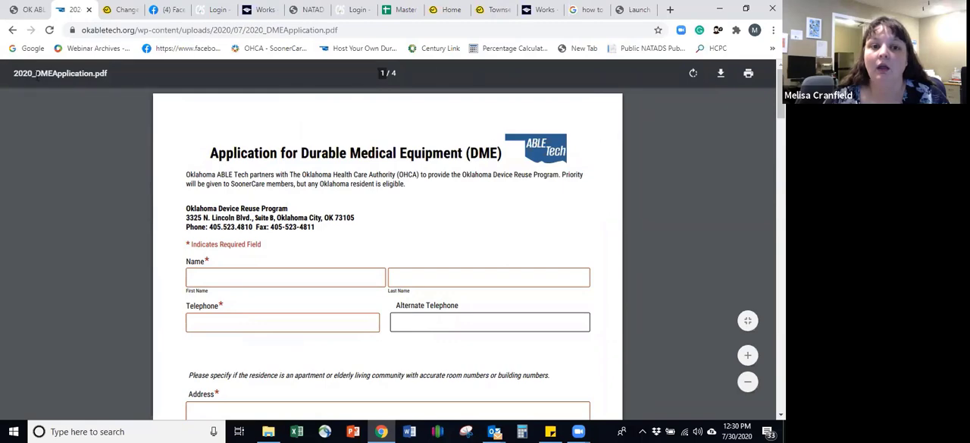
Step: Return to the equipment application page and go through the Online Device REUSE Application portal to its reutilization items
{"action": "left_click", "coordinate": [11, 28]}
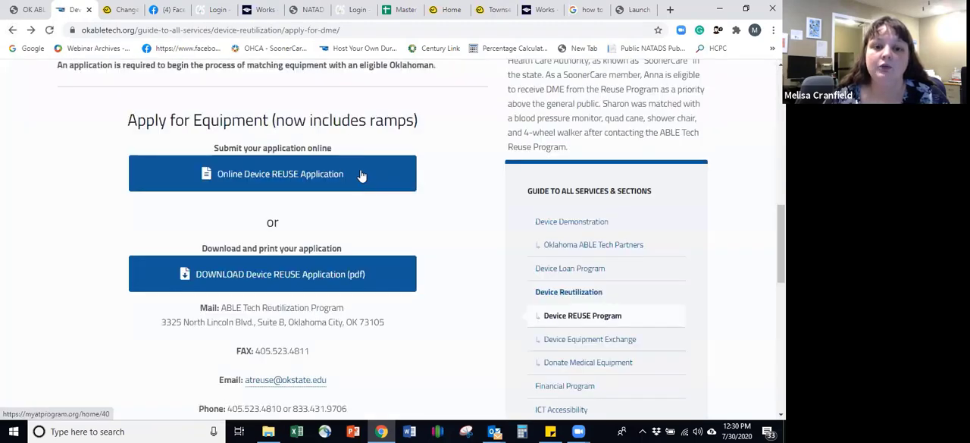
{"action": "left_click", "coordinate": [361, 175]}
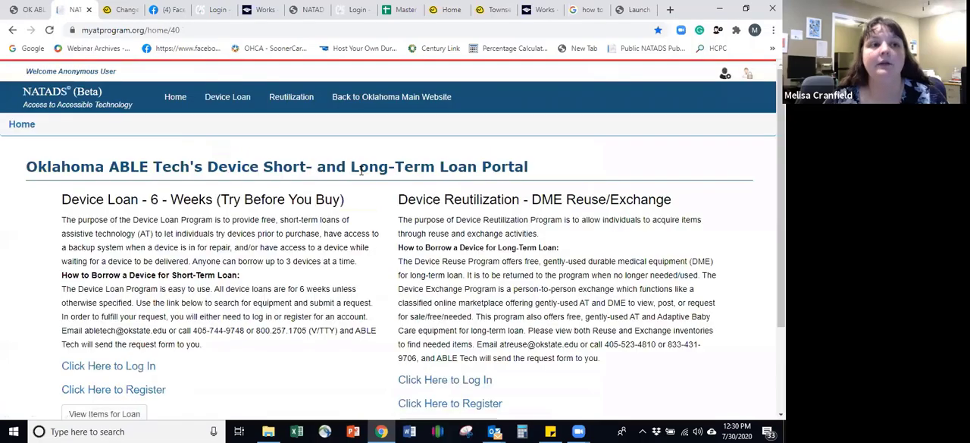
{"action": "scroll", "coordinate": [483, 202], "scroll_direction": "down", "scroll_amount": 3}
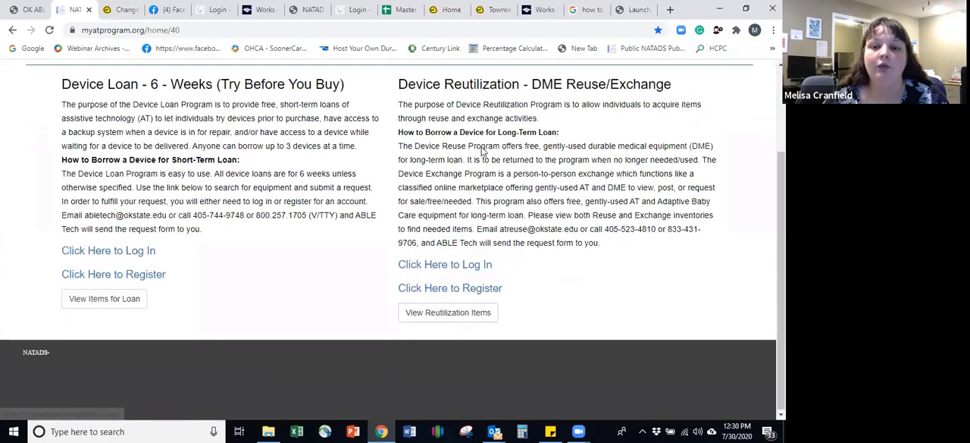
{"action": "scroll", "coordinate": [478, 242], "scroll_direction": "up", "scroll_amount": 3}
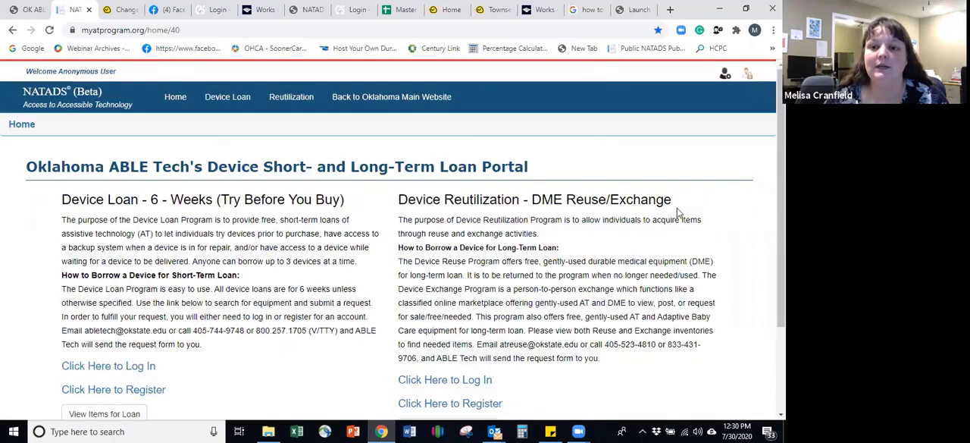
{"action": "scroll", "coordinate": [677, 210], "scroll_direction": "down", "scroll_amount": 3}
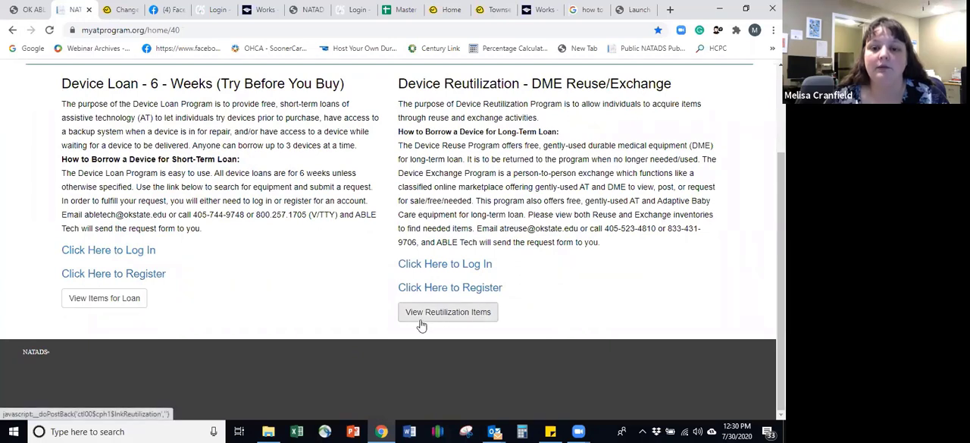
{"action": "left_click", "coordinate": [466, 313]}
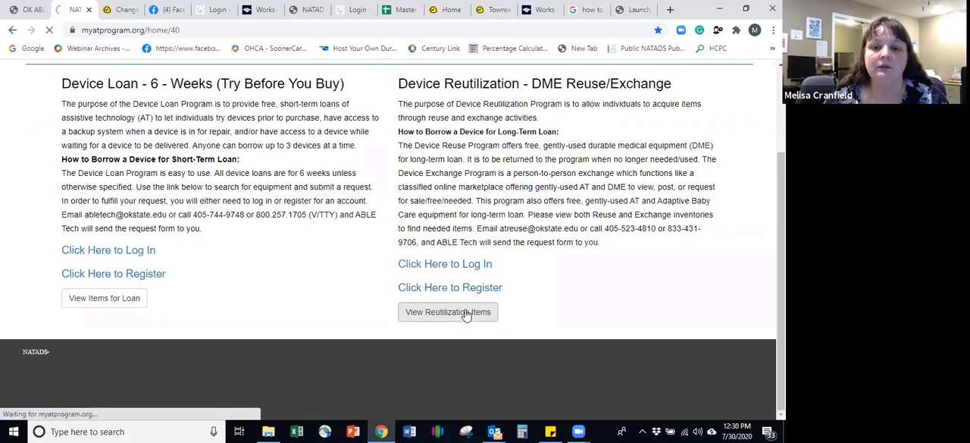
Step: Filter the reutilization items by the AT Location AbleTech and run the search
{"action": "scroll", "coordinate": [245, 210], "scroll_direction": "down", "scroll_amount": 3}
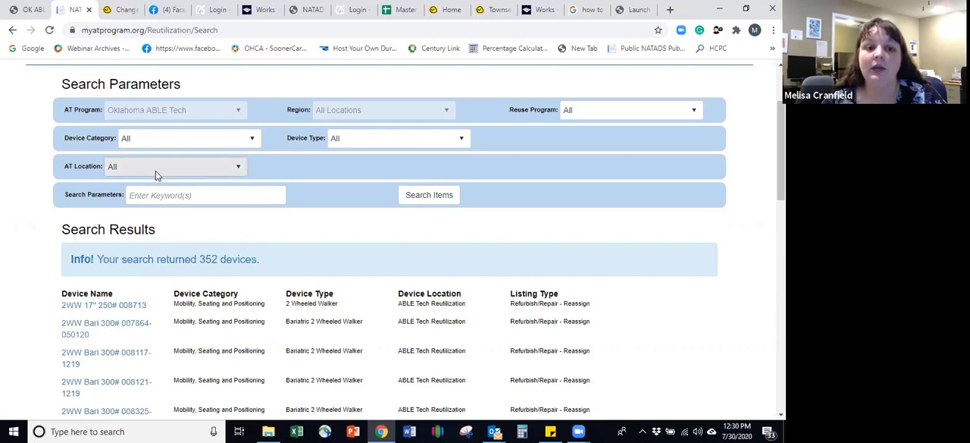
{"action": "left_click", "coordinate": [155, 168]}
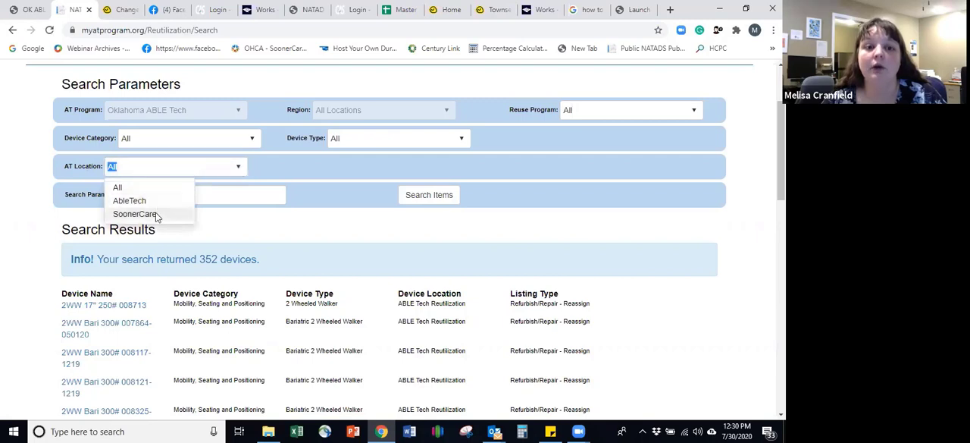
{"action": "left_click", "coordinate": [159, 205]}
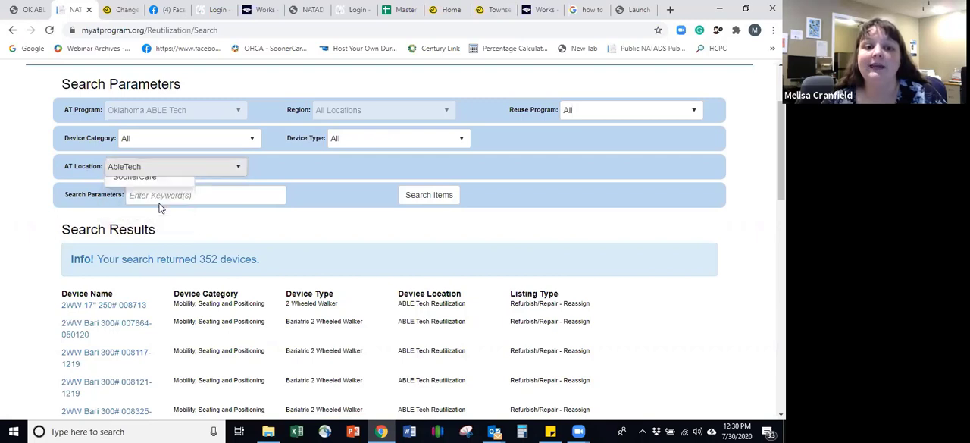
{"action": "left_click", "coordinate": [438, 199]}
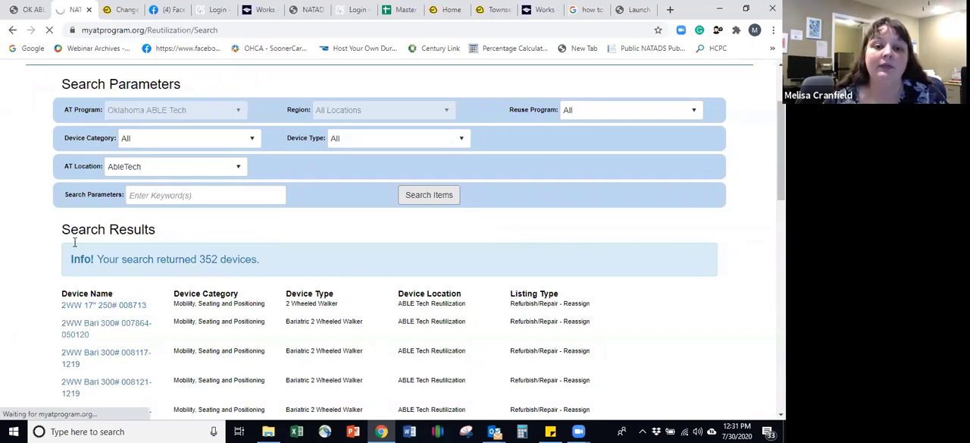
Step: Reset the AT Location filter to All and search the reutilization items again
{"action": "scroll", "coordinate": [201, 282], "scroll_direction": "down", "scroll_amount": 3}
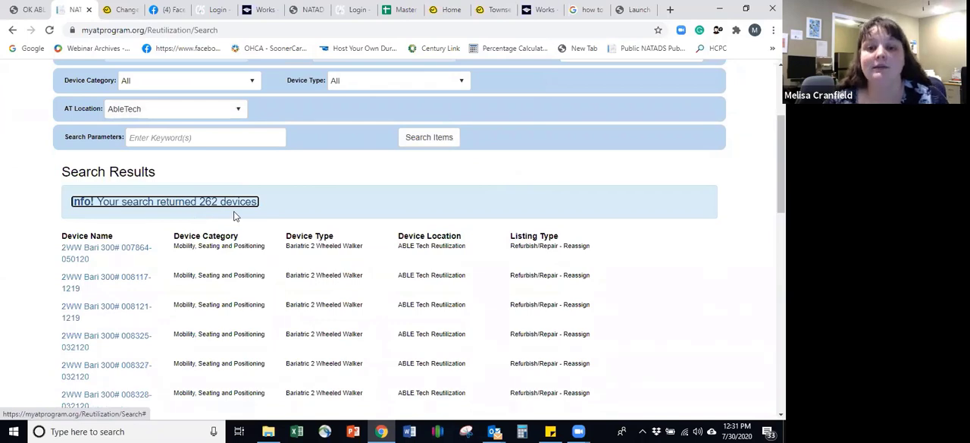
{"action": "left_click", "coordinate": [239, 106]}
{"action": "left_click", "coordinate": [186, 130]}
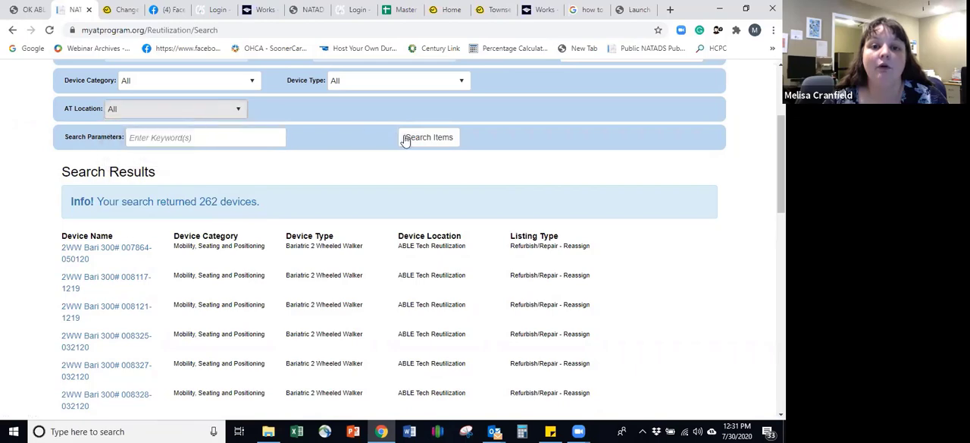
{"action": "left_click", "coordinate": [407, 139]}
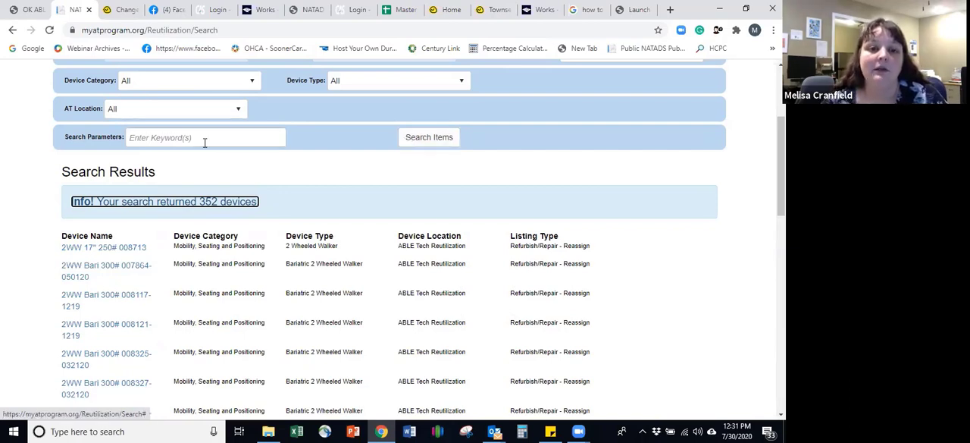
Step: Set the AT Location to AbleTech again, rerun the item search and look through the results
{"action": "left_click", "coordinate": [237, 110]}
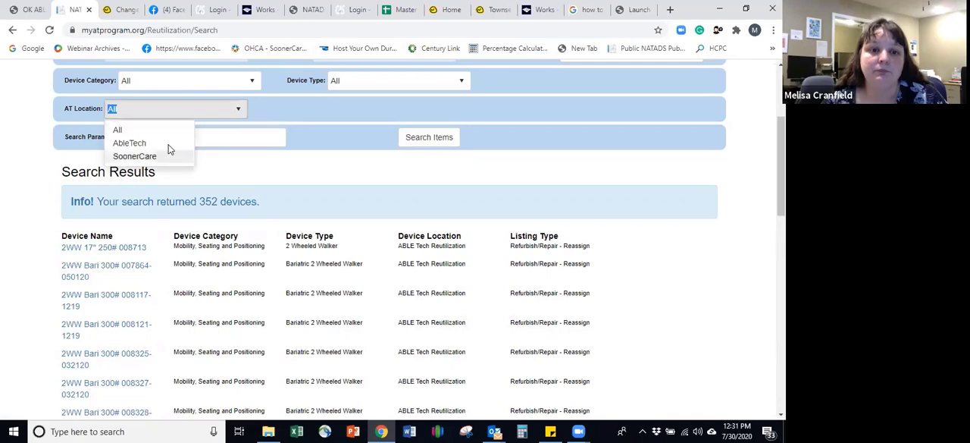
{"action": "left_click", "coordinate": [163, 139]}
{"action": "left_click", "coordinate": [405, 141]}
{"action": "scroll", "coordinate": [129, 191], "scroll_direction": "down", "scroll_amount": 2}
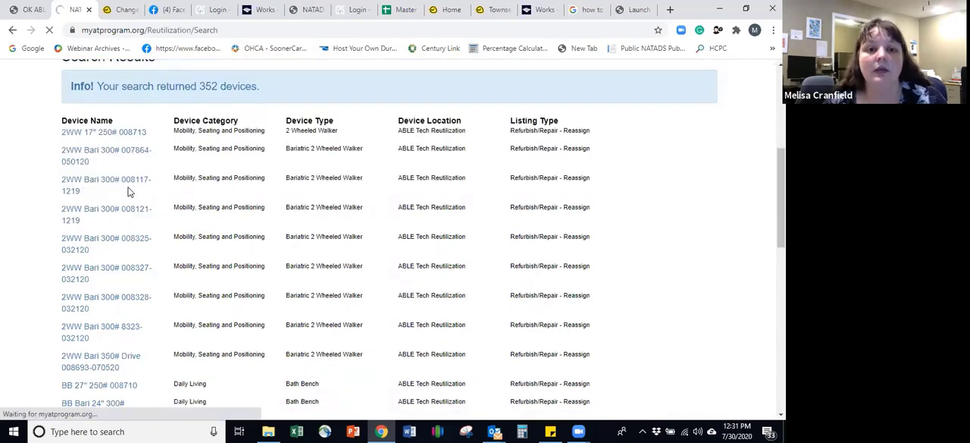
{"action": "scroll", "coordinate": [128, 191], "scroll_direction": "up", "scroll_amount": 3}
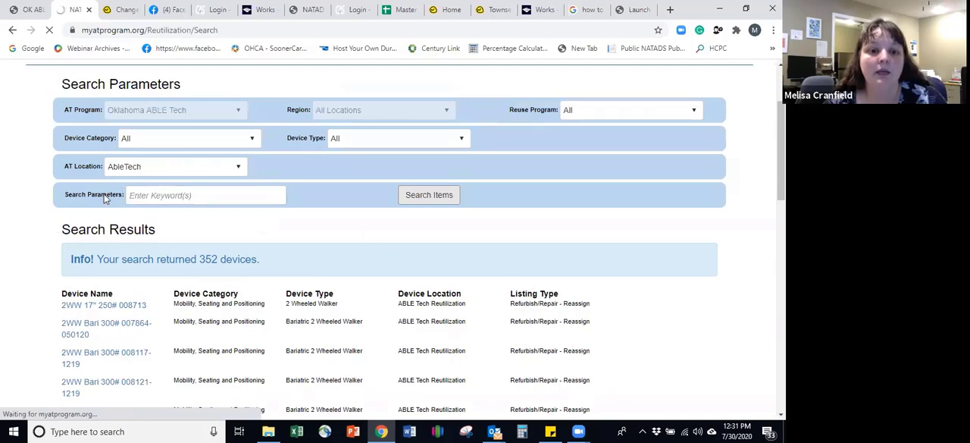
{"action": "scroll", "coordinate": [105, 198], "scroll_direction": "down", "scroll_amount": 2}
{"action": "scroll", "coordinate": [105, 198], "scroll_direction": "down", "scroll_amount": 1}
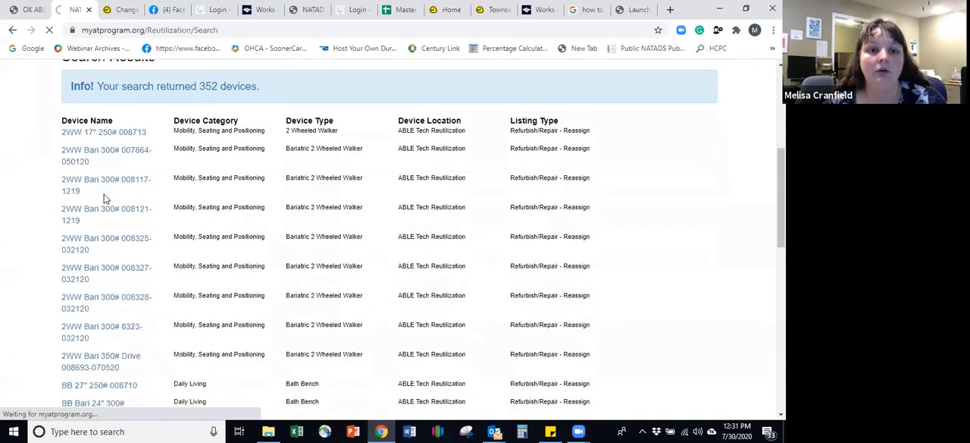
{"action": "scroll", "coordinate": [104, 194], "scroll_direction": "down", "scroll_amount": 3}
{"action": "scroll", "coordinate": [104, 197], "scroll_direction": "up", "scroll_amount": 4}
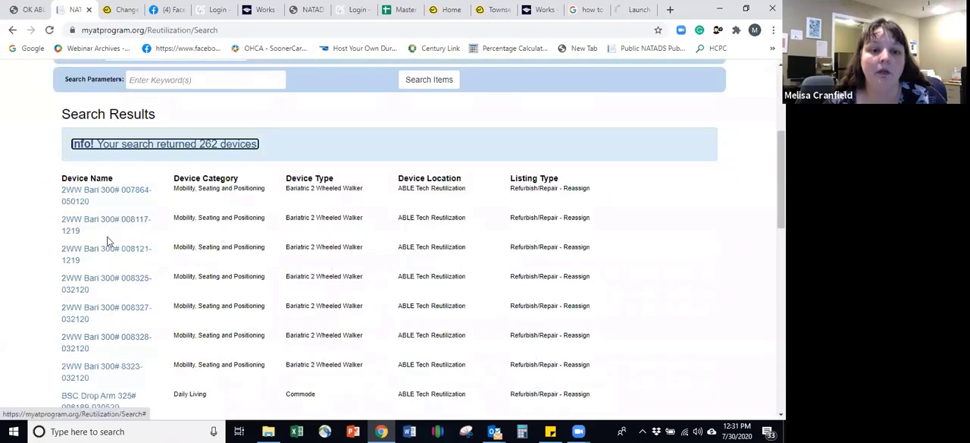
{"action": "left_click", "coordinate": [108, 225]}
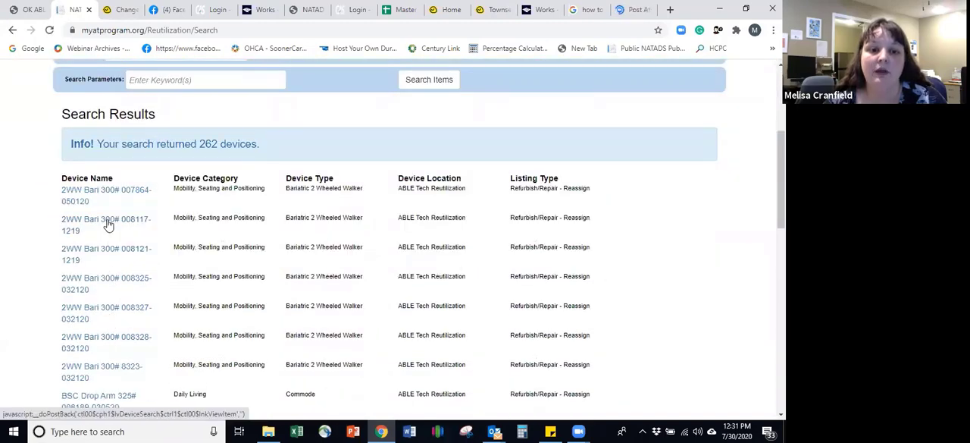
{"action": "scroll", "coordinate": [235, 226], "scroll_direction": "down", "scroll_amount": 4}
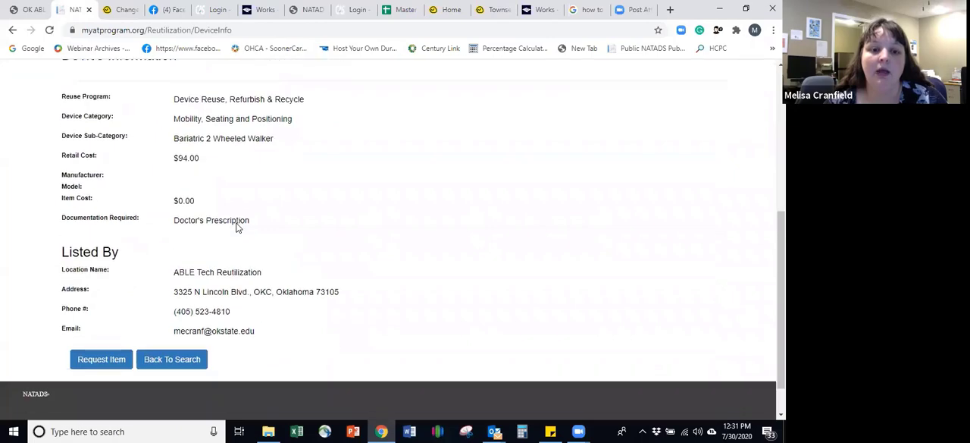
{"action": "scroll", "coordinate": [236, 224], "scroll_direction": "up", "scroll_amount": 1}
{"action": "scroll", "coordinate": [235, 221], "scroll_direction": "down", "scroll_amount": 2}
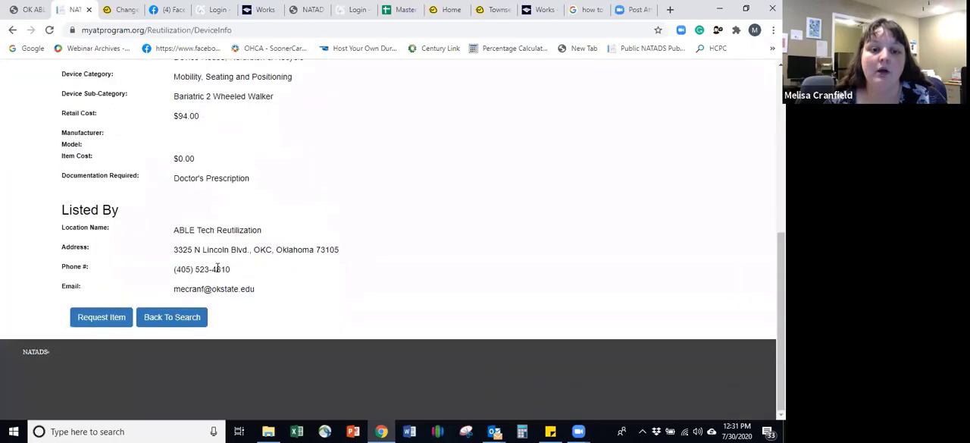
Step: Start a request for this walker and set the Primary Area of AT Use to Community Living
{"action": "left_click", "coordinate": [103, 318]}
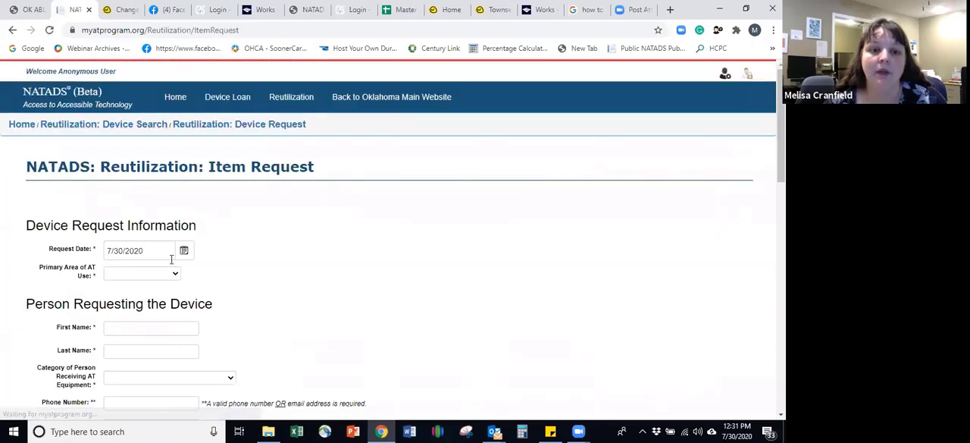
{"action": "left_click", "coordinate": [175, 274]}
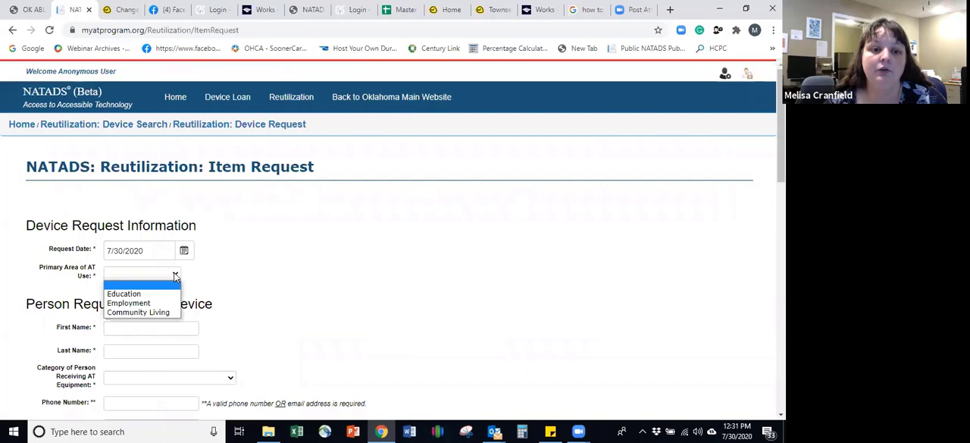
{"action": "left_click", "coordinate": [153, 313]}
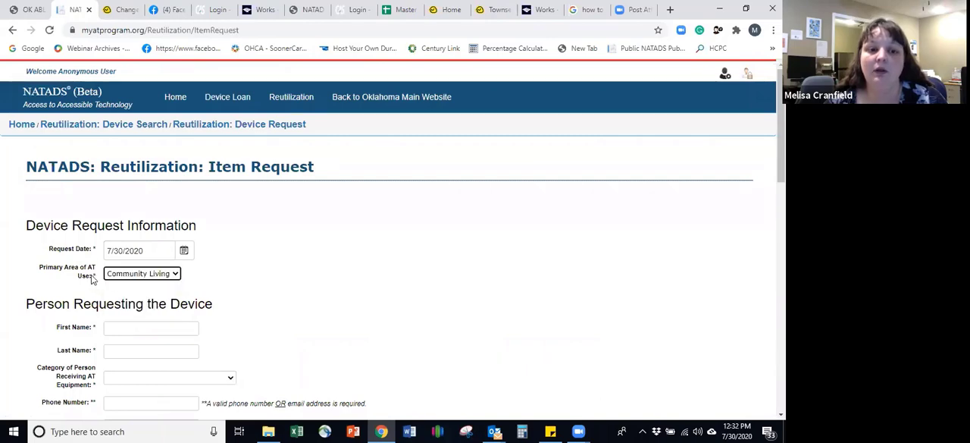
Step: Enter the requester's first and last name and set the category of person receiving AT equipment to Individual with a Disability
{"action": "scroll", "coordinate": [114, 250], "scroll_direction": "down", "scroll_amount": 2}
{"action": "left_click", "coordinate": [136, 214]}
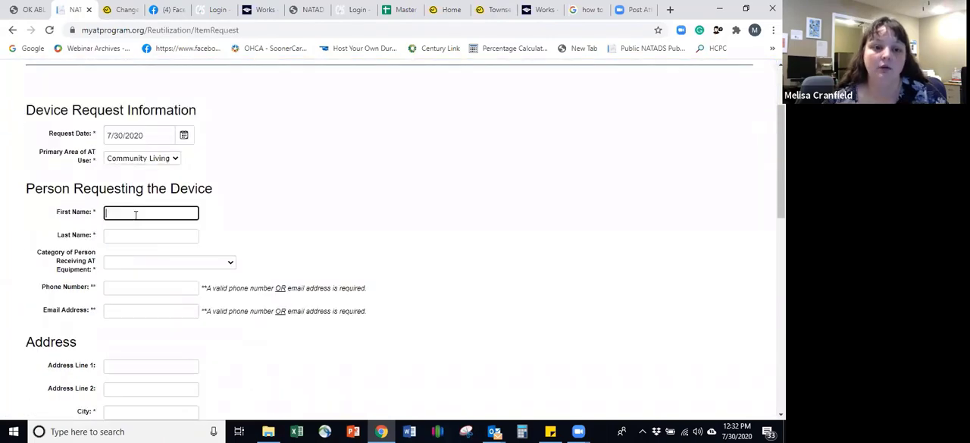
{"action": "type", "text": "Test"}
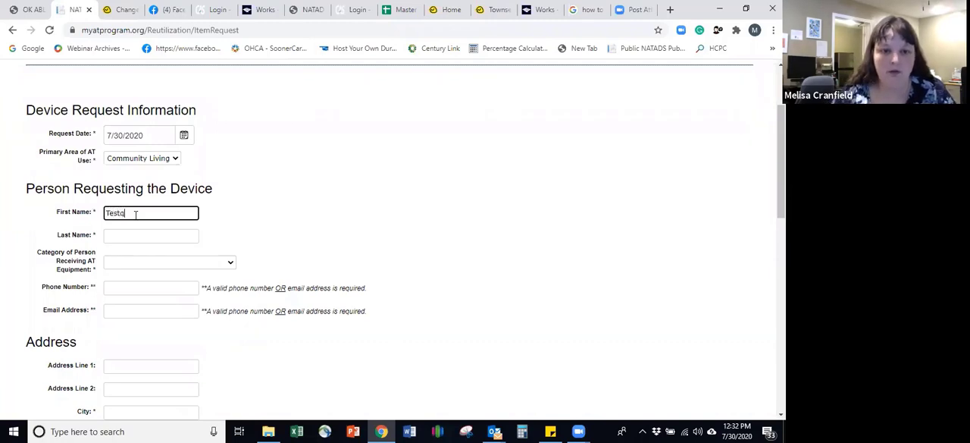
{"action": "key", "text": "Tab"}
{"action": "type", "text": "Client"}
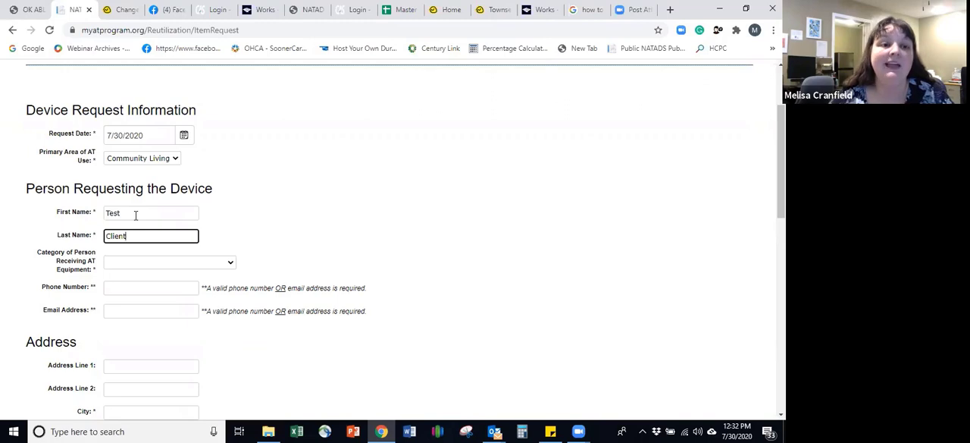
{"action": "key", "text": "Tab"}
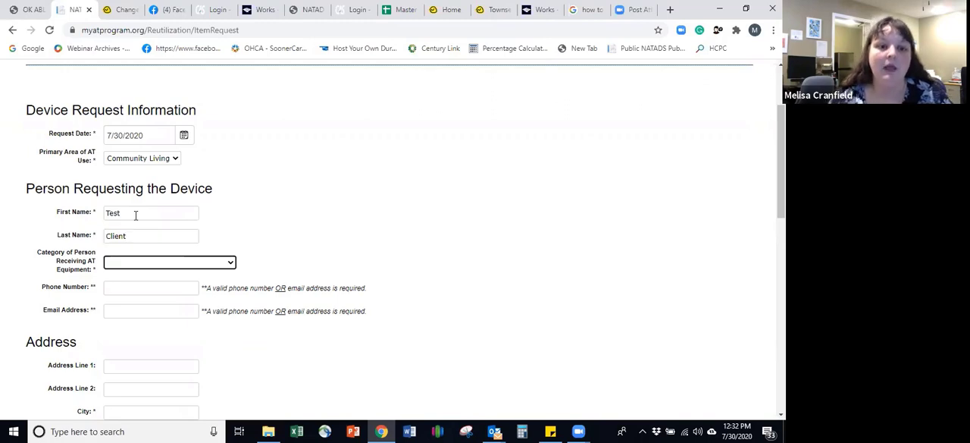
{"action": "left_click", "coordinate": [117, 266]}
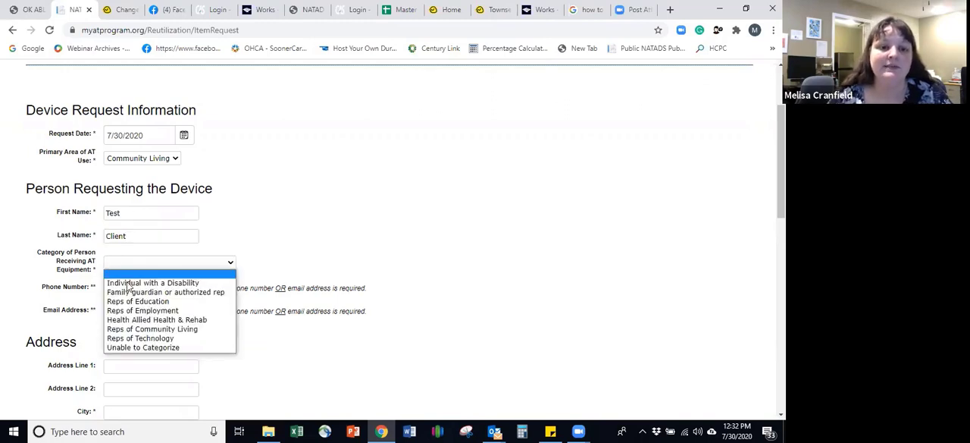
{"action": "left_click", "coordinate": [126, 282]}
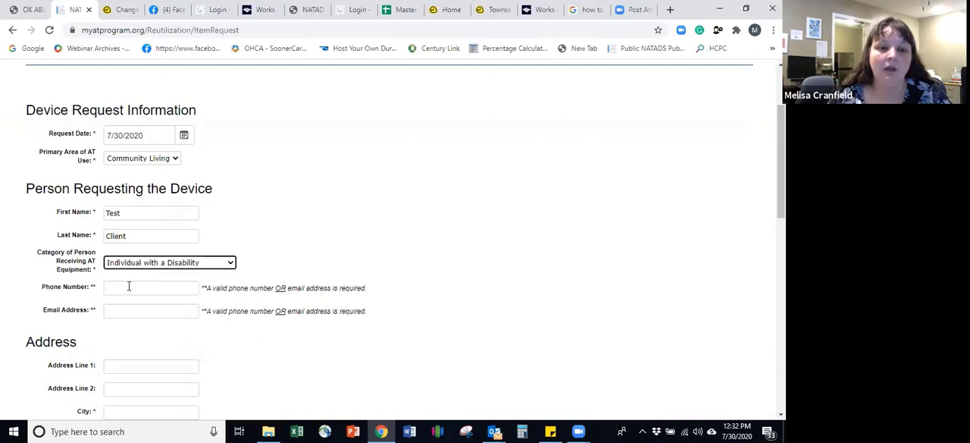
Step: Fill in the requester's phone number and email address in the item request
{"action": "left_click", "coordinate": [129, 286]}
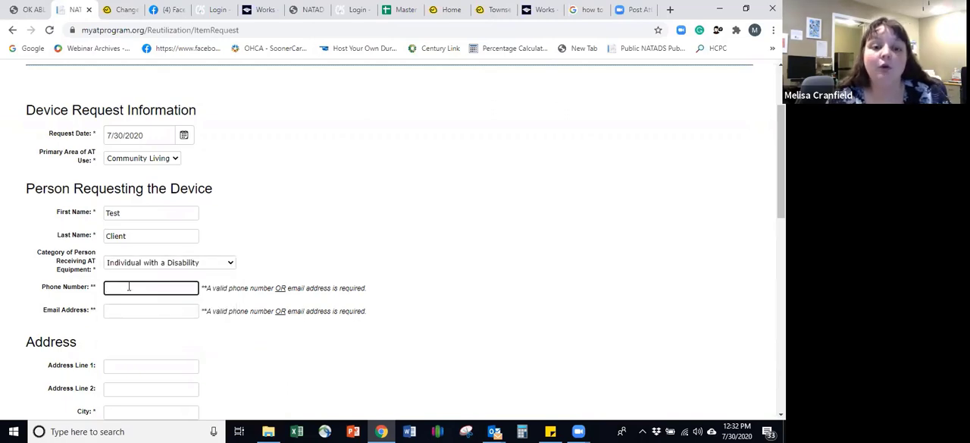
{"action": "type", "text": "405-123-4567"}
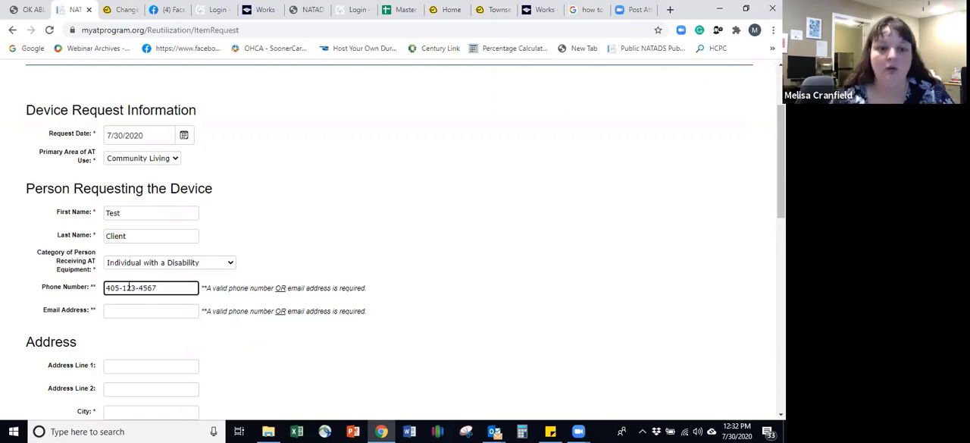
{"action": "key", "text": "Tab"}
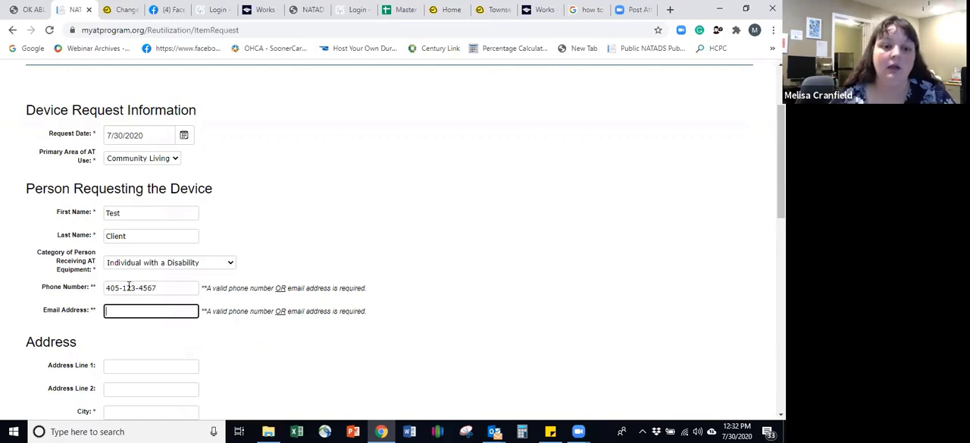
{"action": "type", "text": "none"}
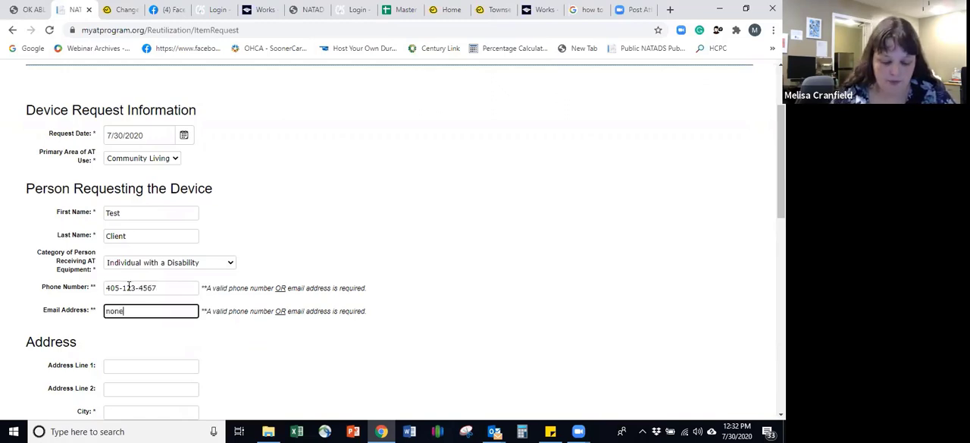
{"action": "type", "text": "@em"}
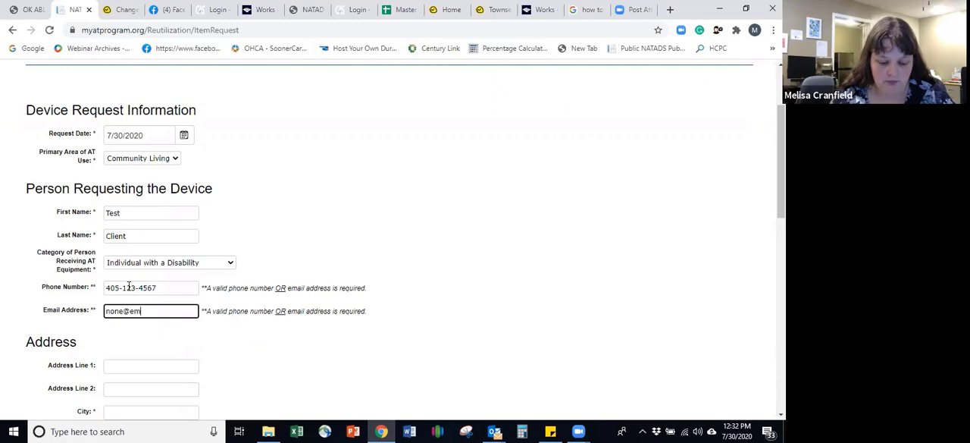
{"action": "type", "text": "ail.com"}
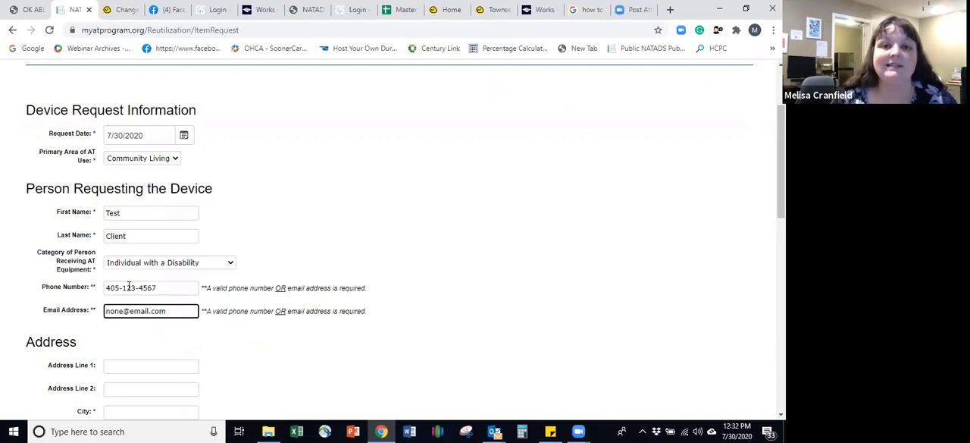
Step: Enter the requester's street address in Address Line 1, leaving Address Line 2 blank
{"action": "scroll", "coordinate": [189, 283], "scroll_direction": "down", "scroll_amount": 3}
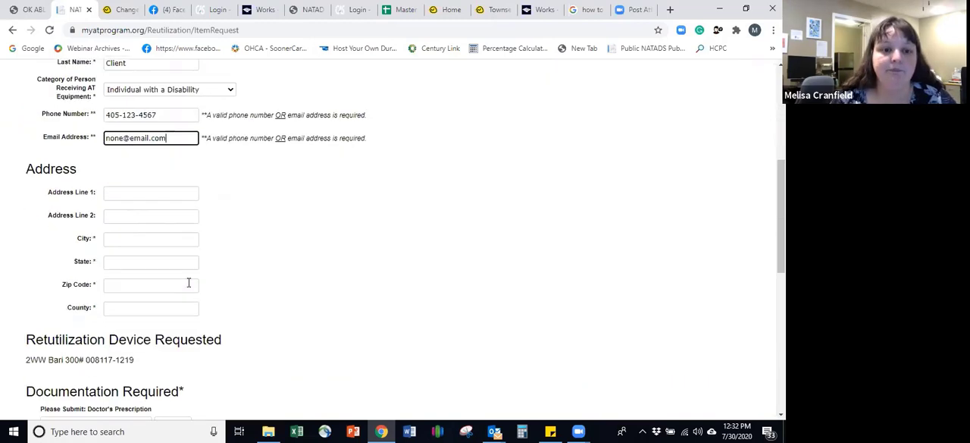
{"action": "left_click", "coordinate": [151, 191]}
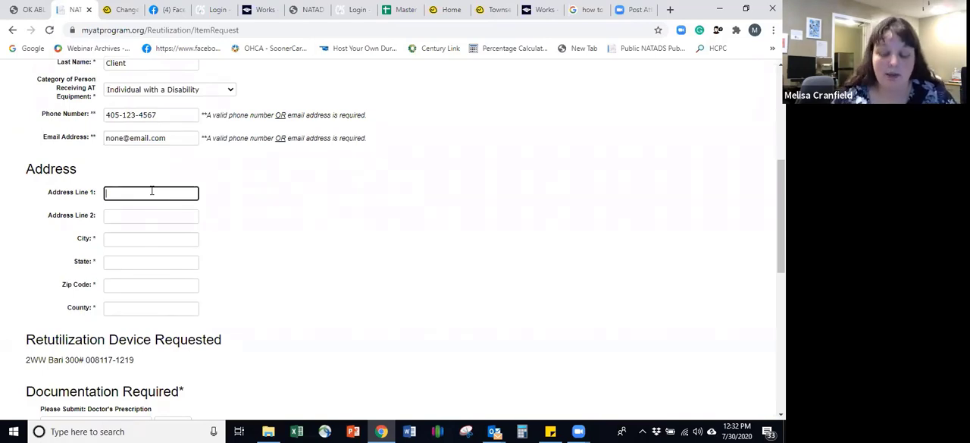
{"action": "type", "text": "1234"}
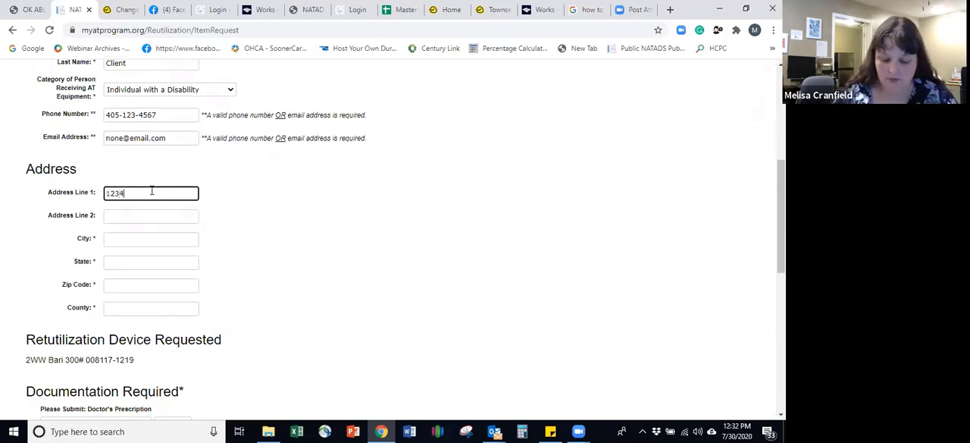
{"action": "type", "text": " anywhe"}
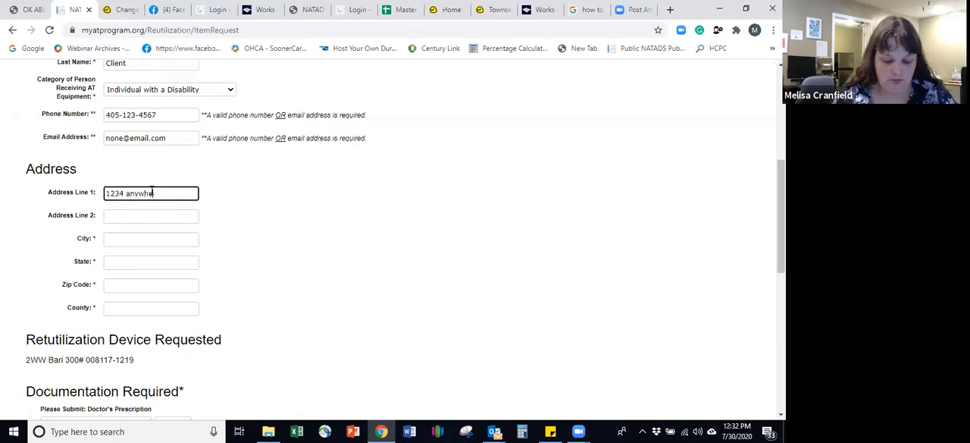
{"action": "type", "text": "re str"}
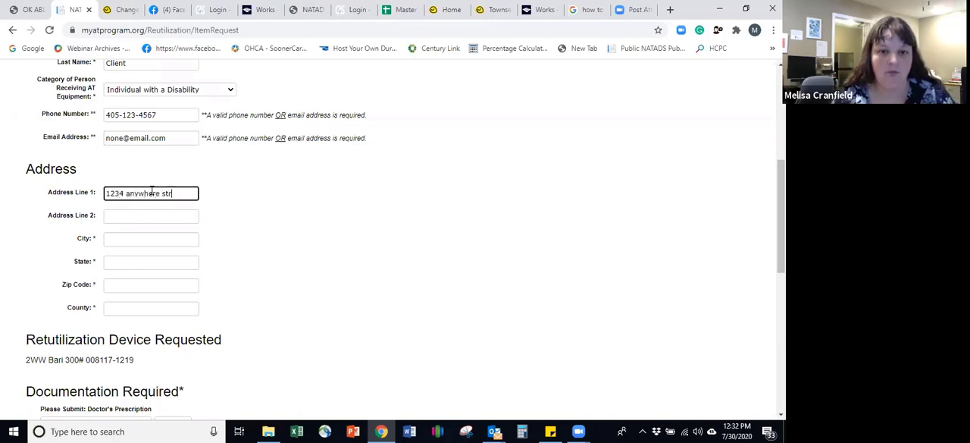
{"action": "type", "text": "eet"}
{"action": "key", "text": "Tab"}
{"action": "key", "text": "Tab"}
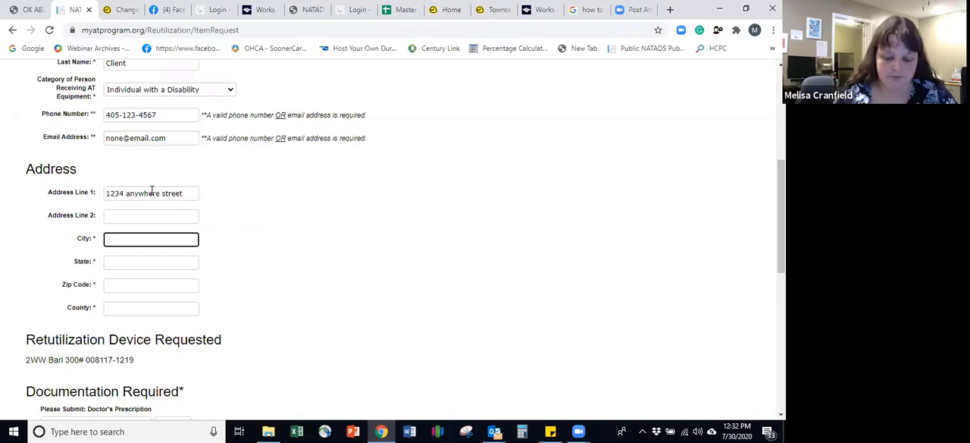
Step: Fill in the city and the two-letter state abbreviation of the requester's address
{"action": "type", "text": "Okla"}
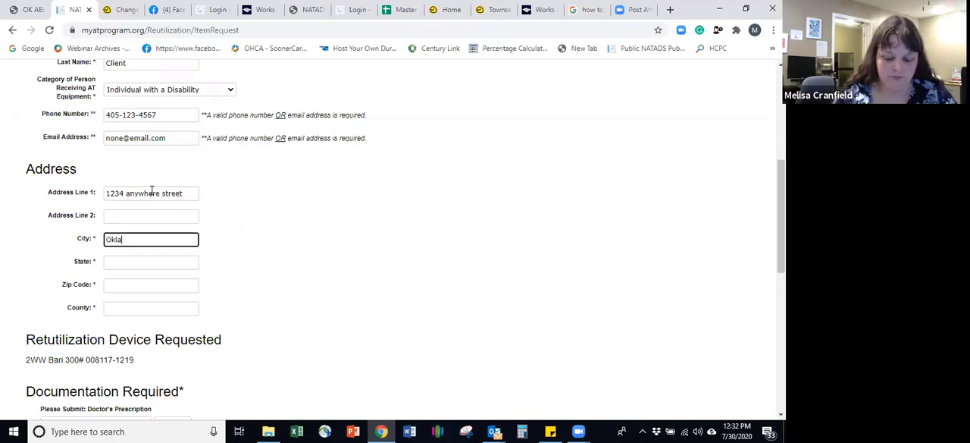
{"action": "type", "text": "homa City"}
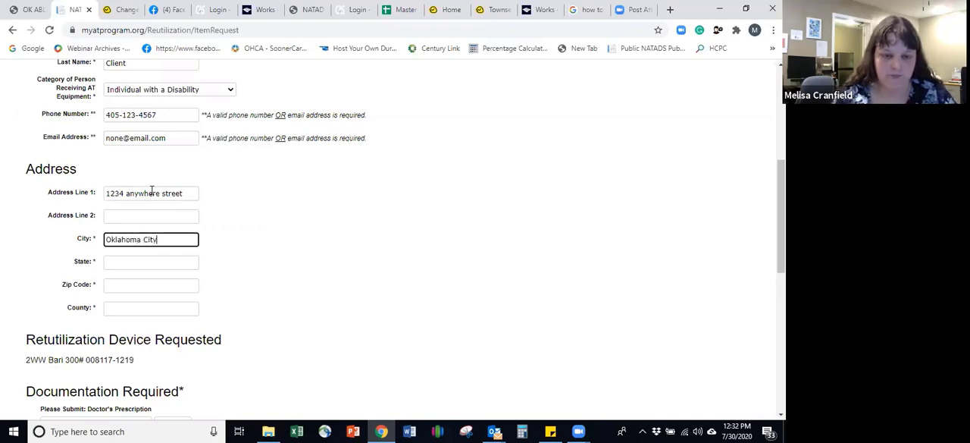
{"action": "key", "text": "Tab"}
{"action": "type", "text": "OK"}
{"action": "key", "text": "BackSpace"}
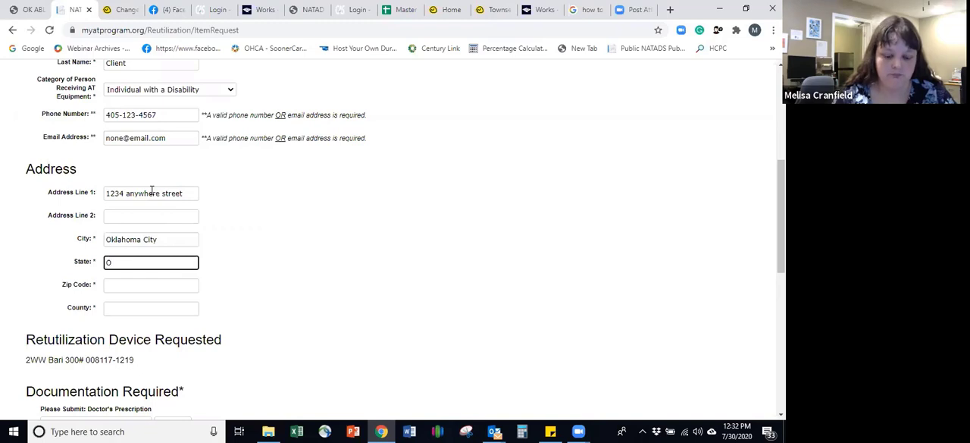
{"action": "type", "text": "K"}
{"action": "key", "text": "Tab"}
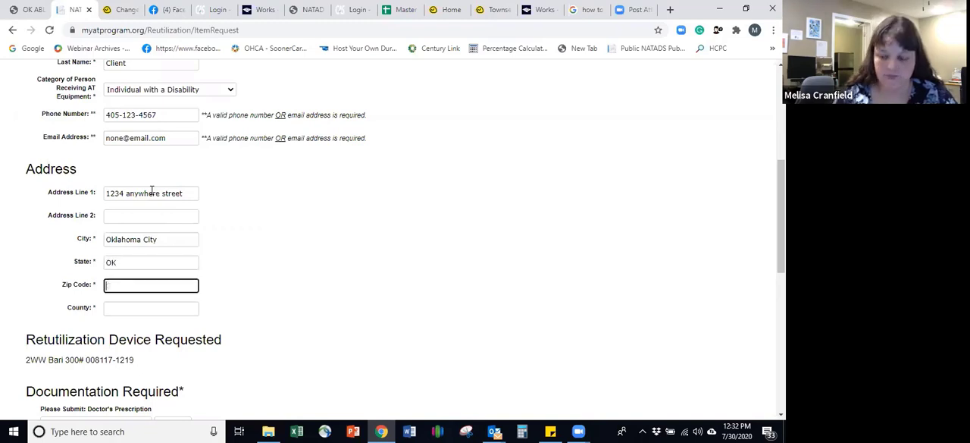
Step: Complete the requester's address with the zip code and county
{"action": "type", "text": "73105"}
{"action": "key", "text": "Tab"}
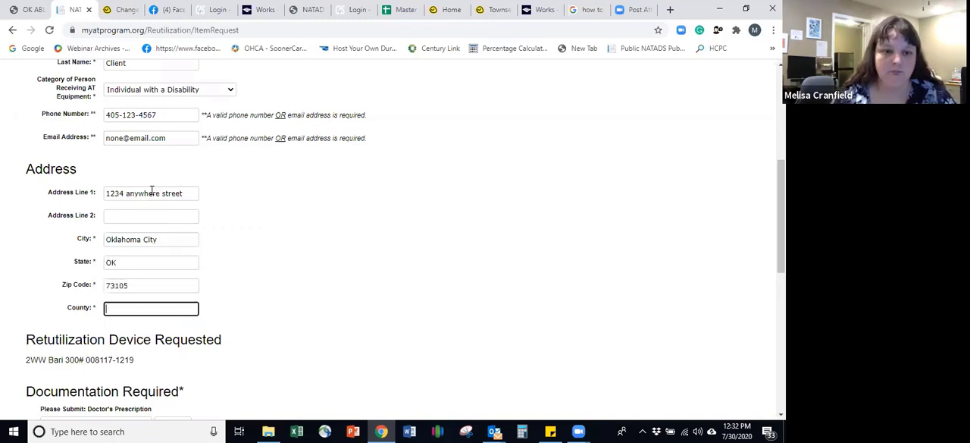
{"action": "type", "text": "Oklah"}
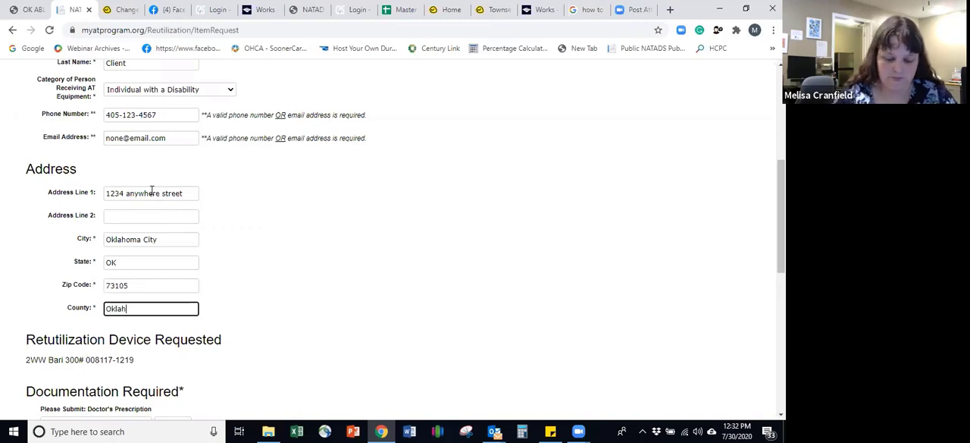
{"action": "type", "text": "oma"}
{"action": "key", "text": "Tab"}
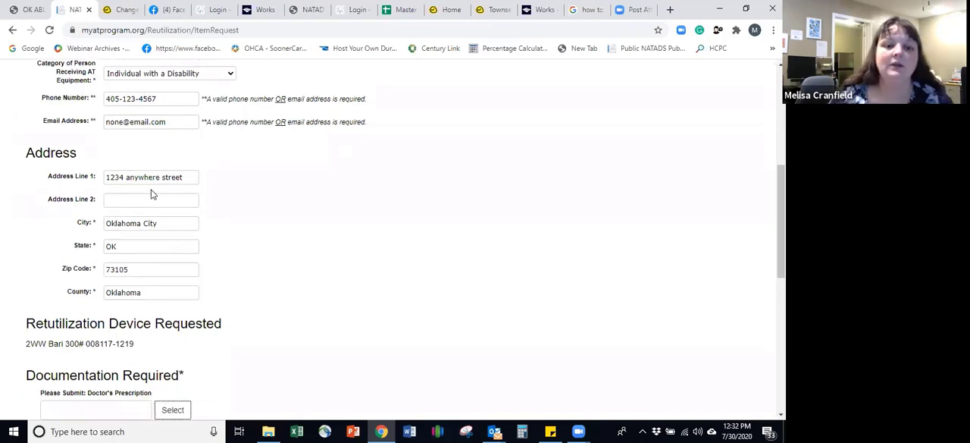
Step: Attach Reuse Network from the Patient Letters folder on the Desktop as the required doctor's prescription document
{"action": "scroll", "coordinate": [243, 277], "scroll_direction": "down", "scroll_amount": 3}
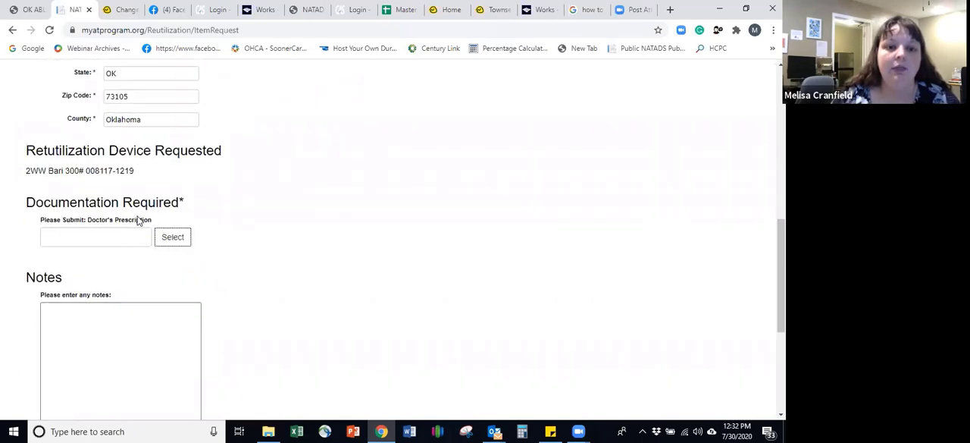
{"action": "scroll", "coordinate": [134, 219], "scroll_direction": "up", "scroll_amount": 7}
{"action": "scroll", "coordinate": [138, 220], "scroll_direction": "down", "scroll_amount": 7}
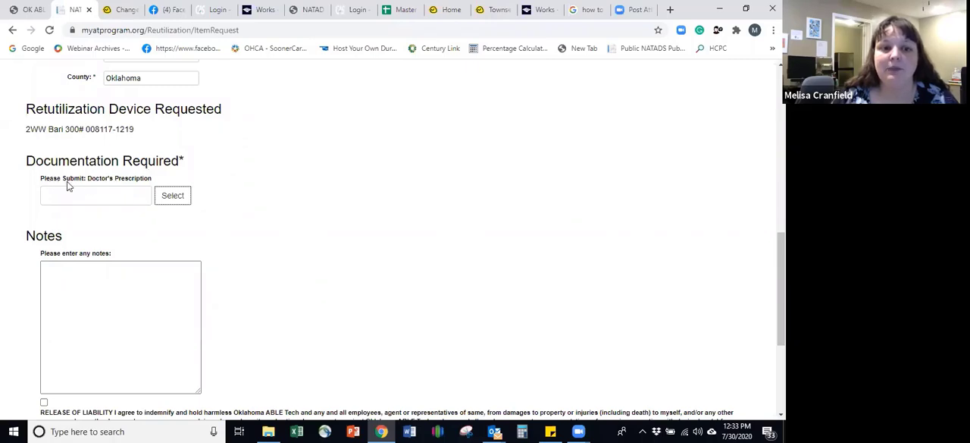
{"action": "left_click", "coordinate": [180, 197]}
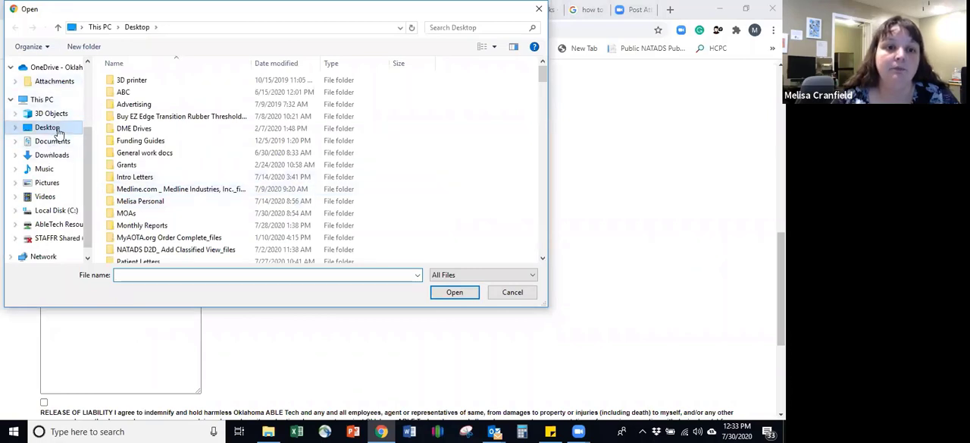
{"action": "scroll", "coordinate": [155, 163], "scroll_direction": "down", "scroll_amount": 2}
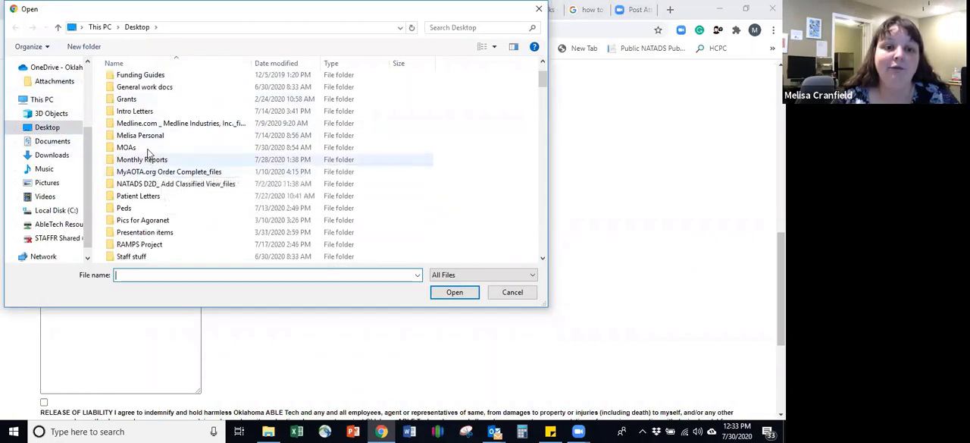
{"action": "double_click", "coordinate": [140, 198]}
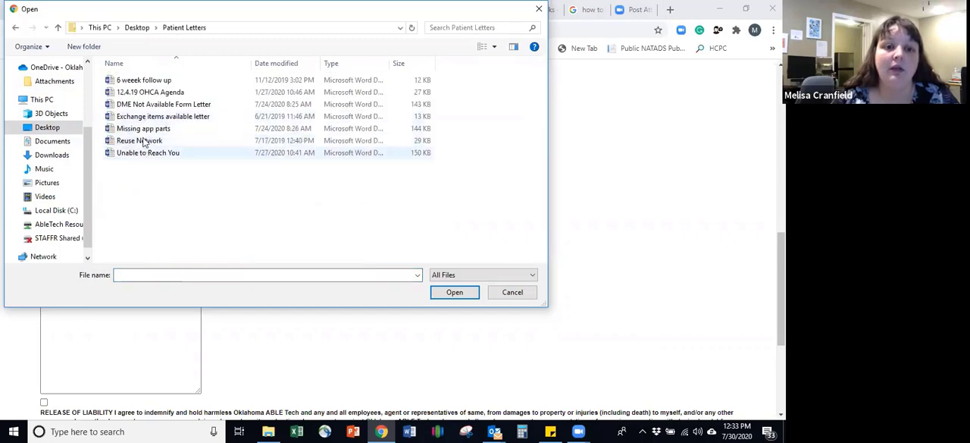
{"action": "double_click", "coordinate": [144, 141]}
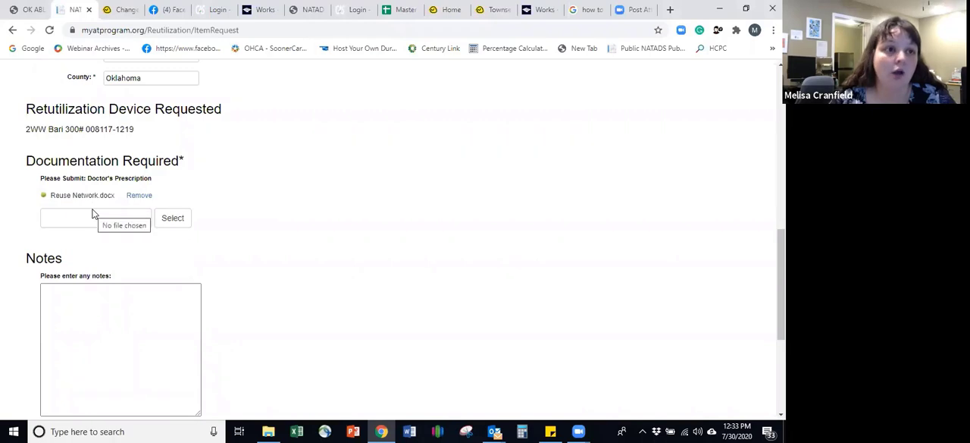
Step: Add the note "Faxing or mailing" to the item request
{"action": "left_click", "coordinate": [118, 316]}
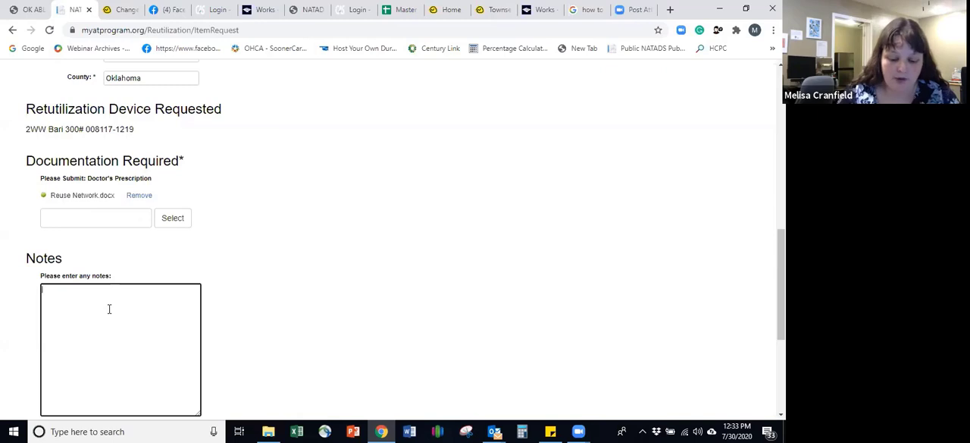
{"action": "type", "text": "Fax"}
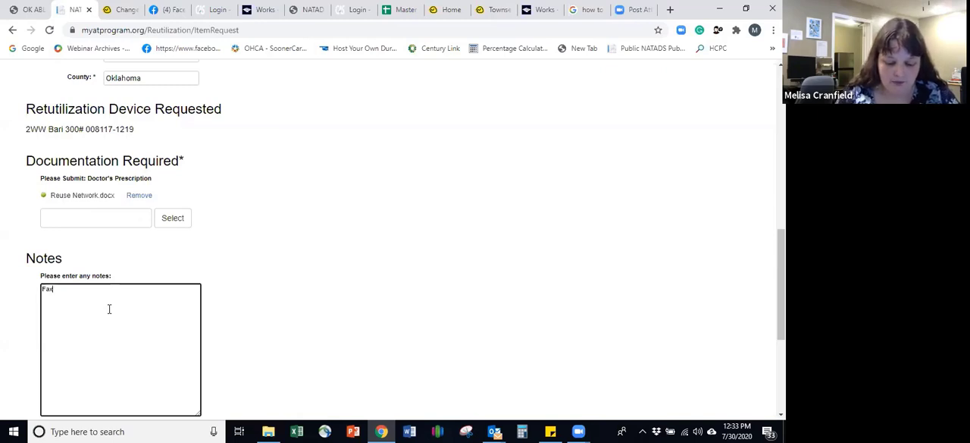
{"action": "type", "text": "ing or m"}
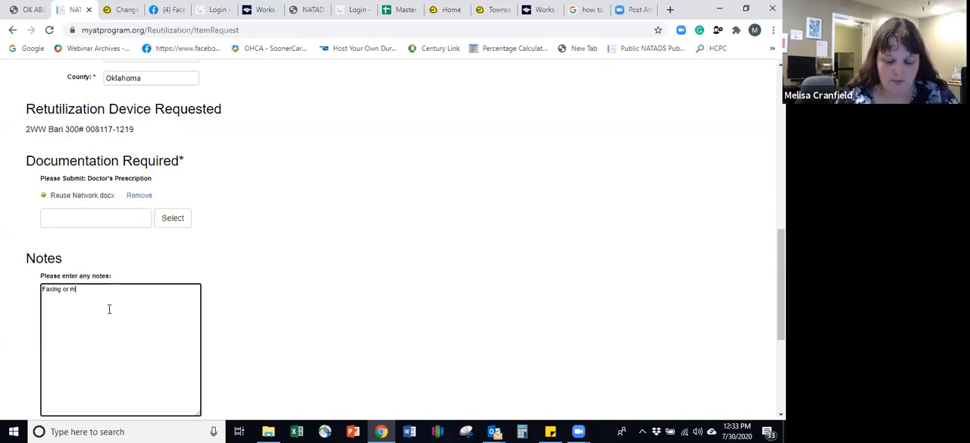
{"action": "type", "text": "ailing"}
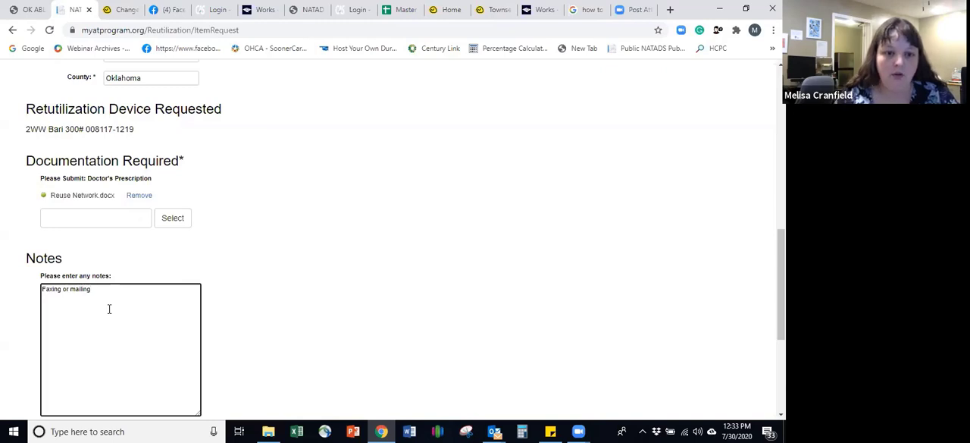
{"action": "type", "text": " Presc"}
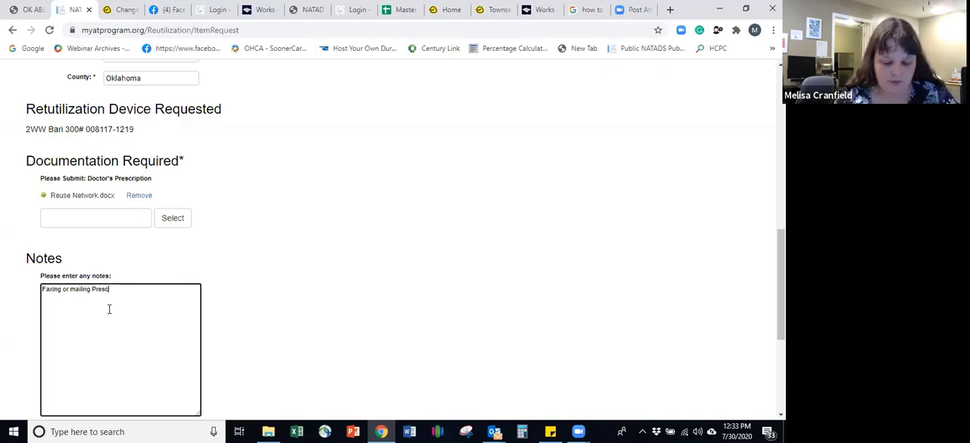
{"action": "type", "text": "ription"}
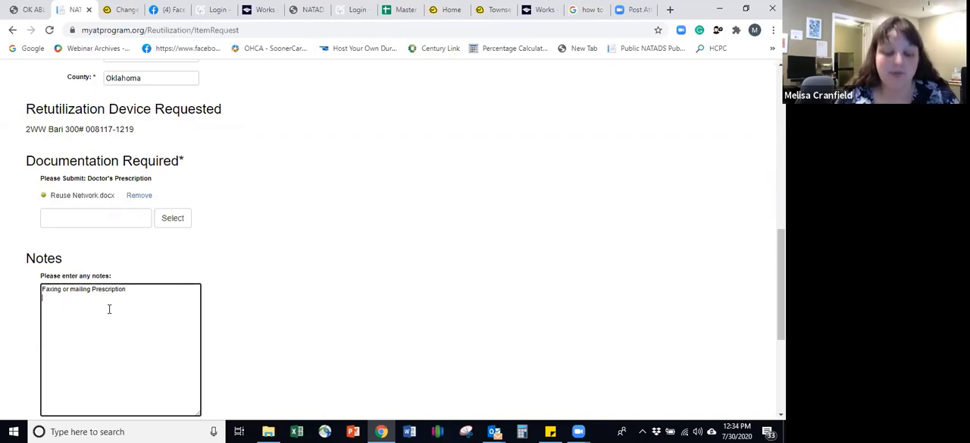
Step: Complete the first note line as "Faxing or mailing Prescription" and add "Cient DOB" on the line below
{"action": "type", "text": "Cient"}
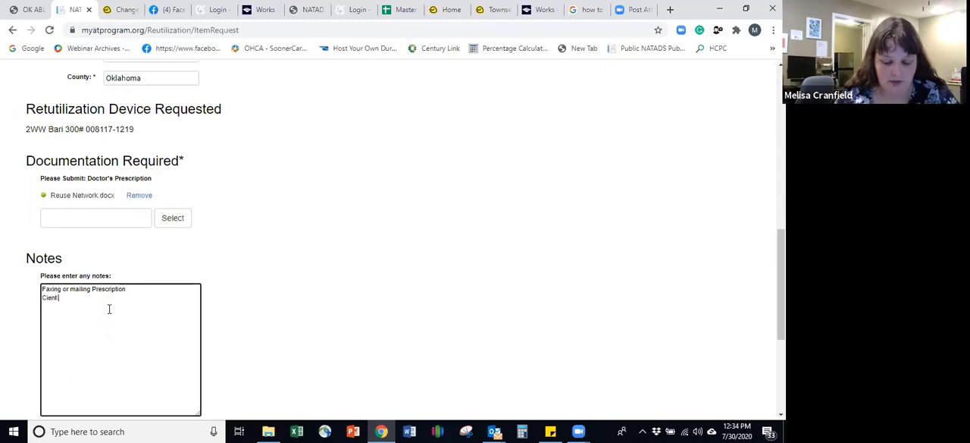
{"action": "type", "text": " DOB"}
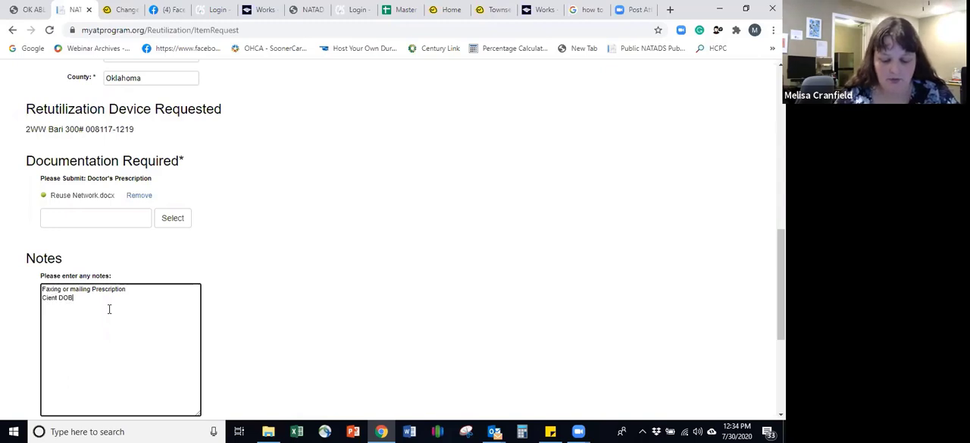
Step: Add the lines "Client Height" and "Cient Weight" to the request notes
{"action": "key", "text": "Return"}
{"action": "type", "text": "Client H"}
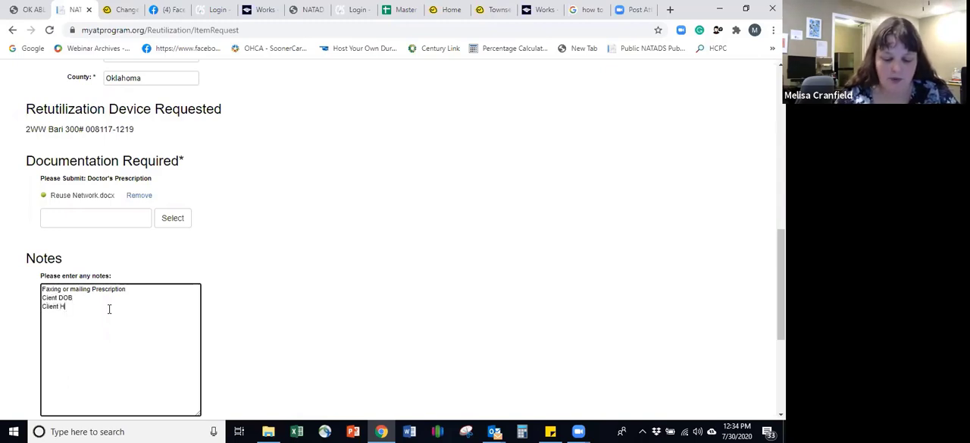
{"action": "type", "text": "eight"}
{"action": "key", "text": "Return"}
{"action": "type", "text": "C"}
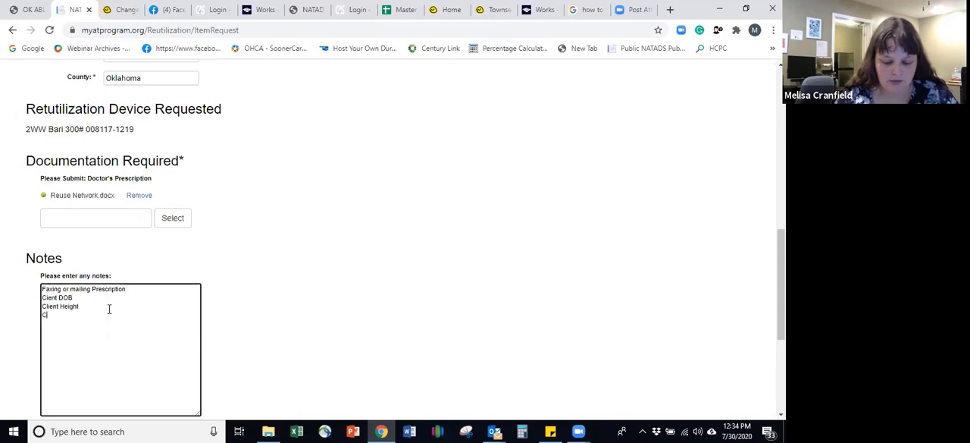
{"action": "type", "text": "ient Weight"}
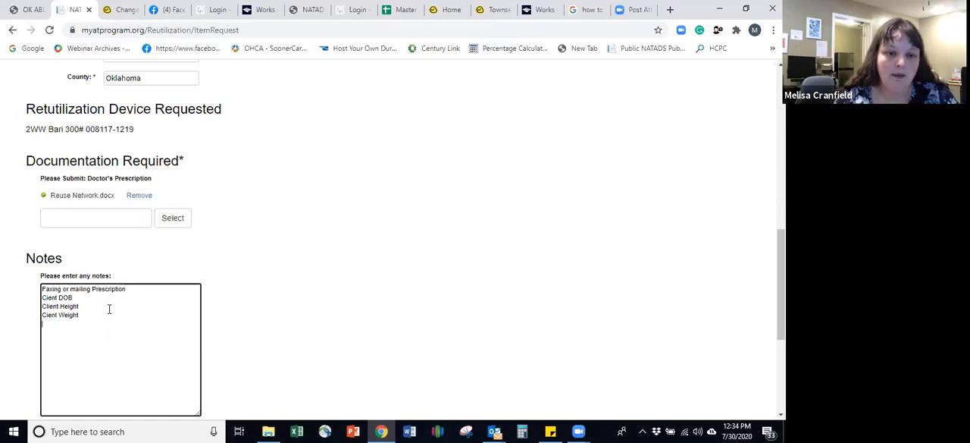
Step: Add the lines "Client SoonerCare Number" and "Your information" to the request notes
{"action": "type", "text": "Clie"}
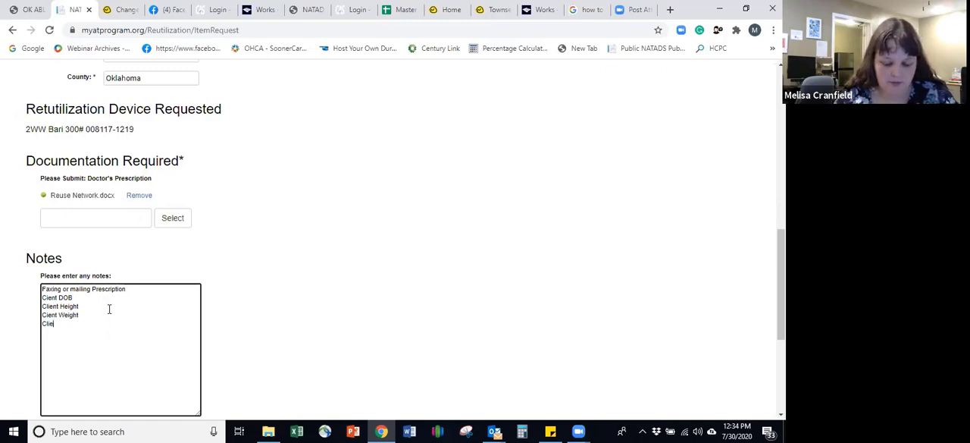
{"action": "type", "text": "nt Sooner"}
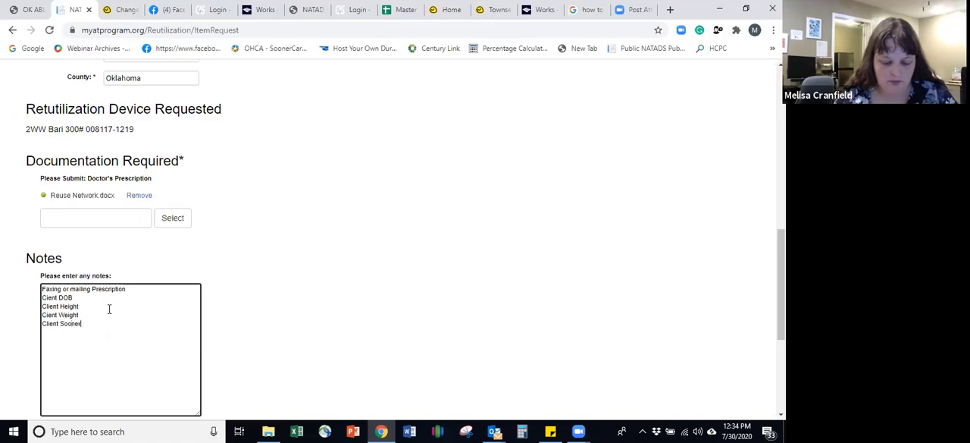
{"action": "type", "text": "Care Number"}
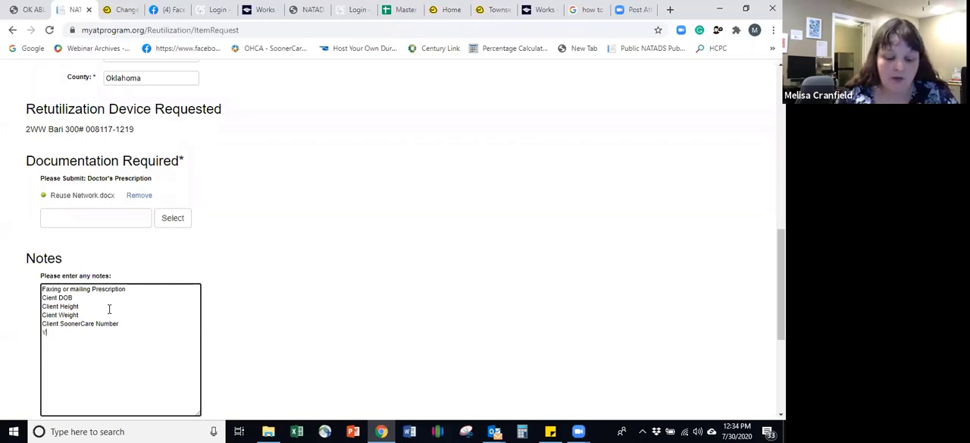
{"action": "type", "text": "our"}
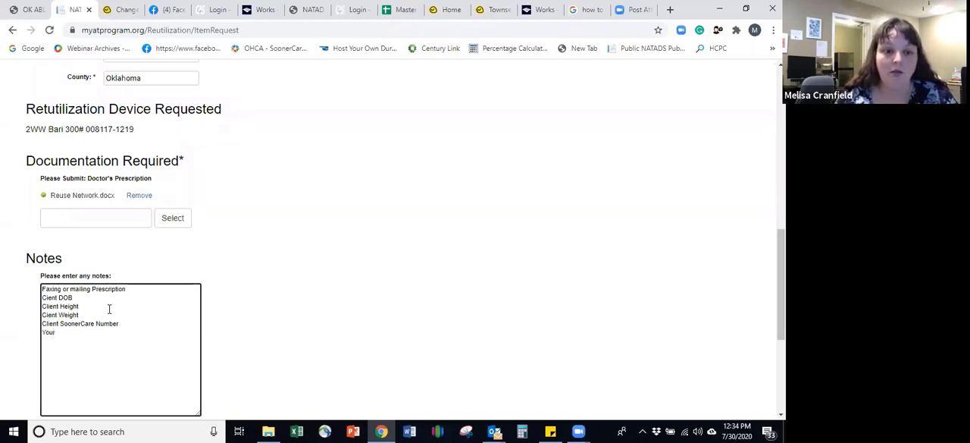
{"action": "type", "text": " information"}
{"action": "key", "text": "Return"}
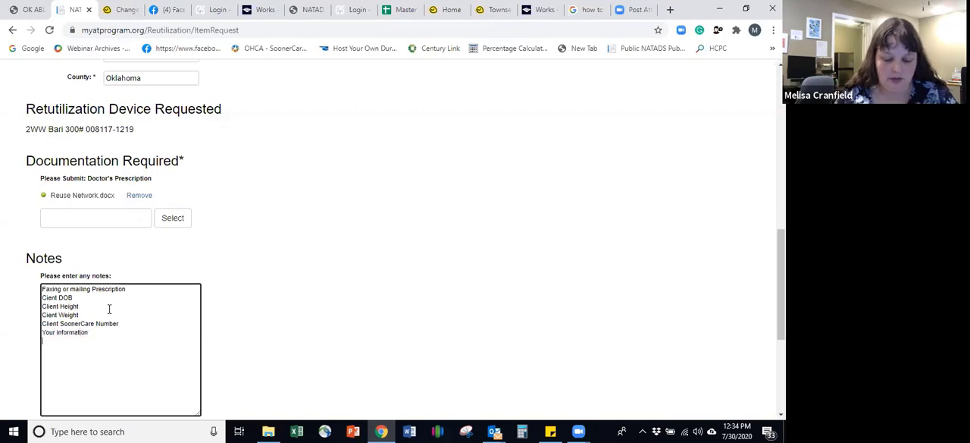
Step: Finish the request notes with the lines "Your Phone number", "Your email" and "Your Name"
{"action": "type", "text": "Your P"}
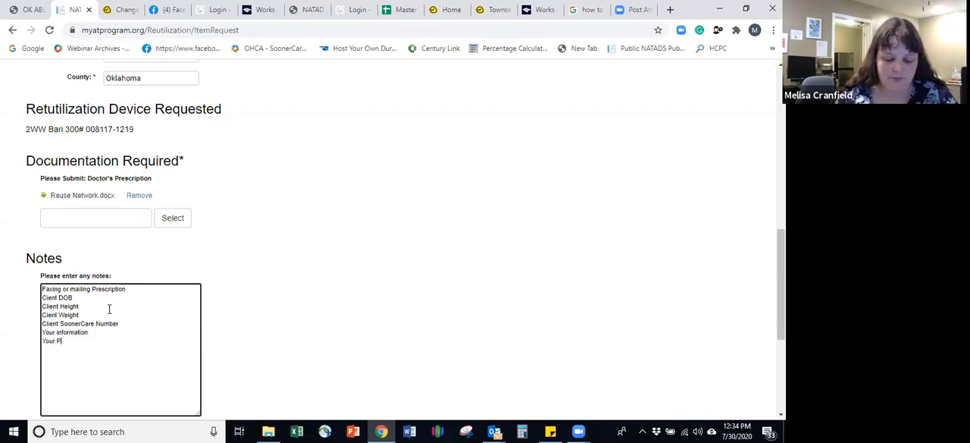
{"action": "type", "text": "hone number"}
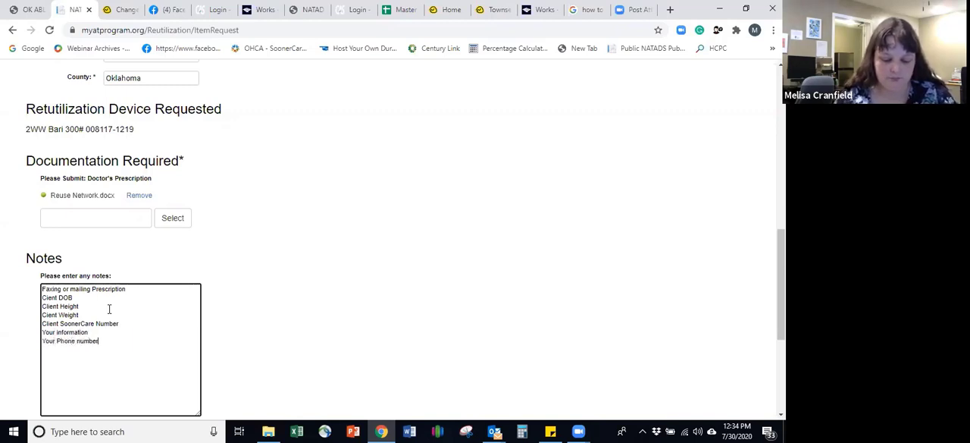
{"action": "key", "text": "Return"}
{"action": "type", "text": "Your em"}
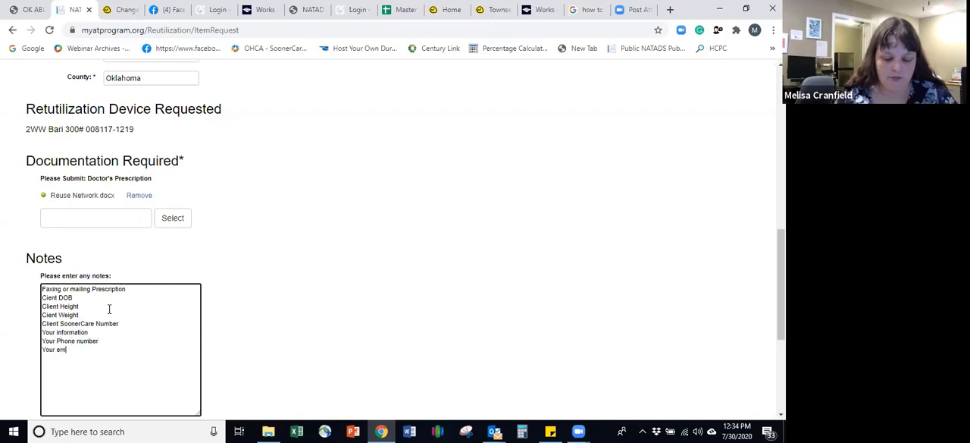
{"action": "type", "text": "ail You"}
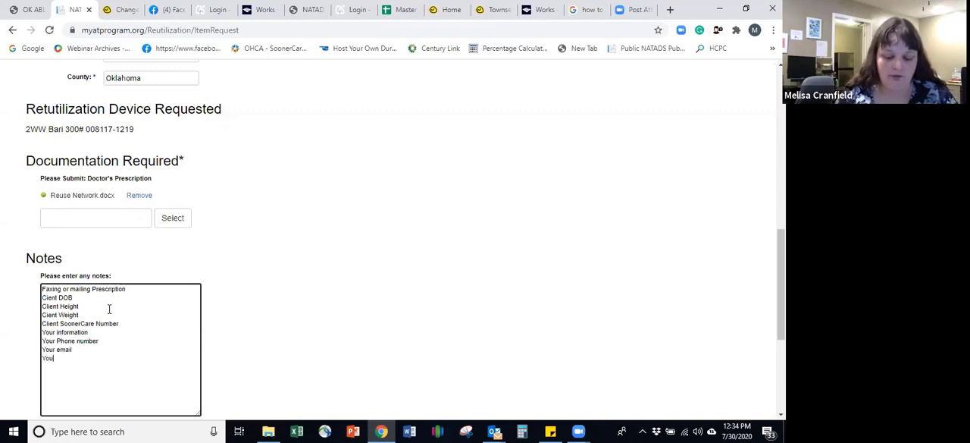
{"action": "type", "text": "r Name"}
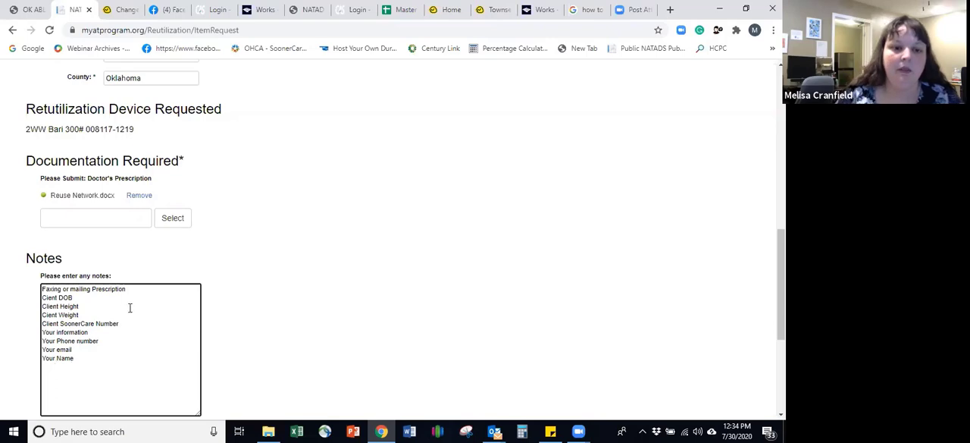
Step: Accept the release of liability below the notes and submit the reutilization request
{"action": "scroll", "coordinate": [128, 305], "scroll_direction": "down", "scroll_amount": 2}
{"action": "scroll", "coordinate": [129, 287], "scroll_direction": "down", "scroll_amount": 2}
{"action": "left_click", "coordinate": [43, 251]}
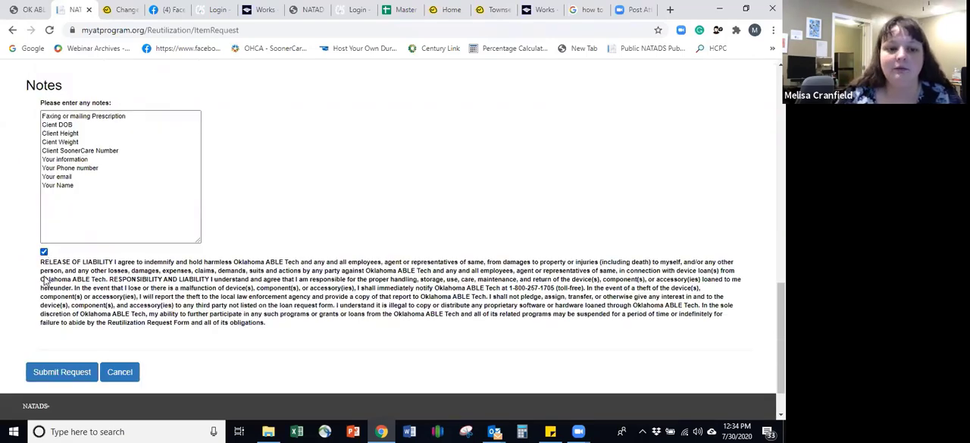
{"action": "left_click", "coordinate": [52, 376]}
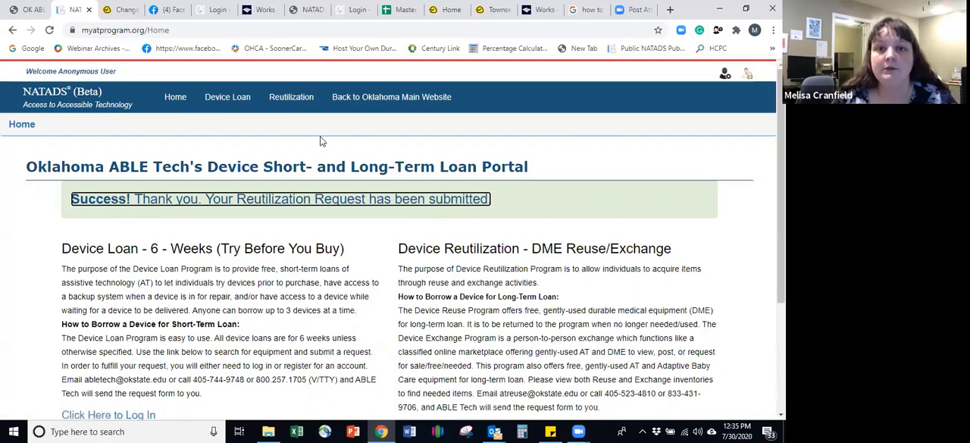
Step: Log in to the portal from the Device Reutilization section with the saved username and password
{"action": "scroll", "coordinate": [324, 141], "scroll_direction": "down", "scroll_amount": 3}
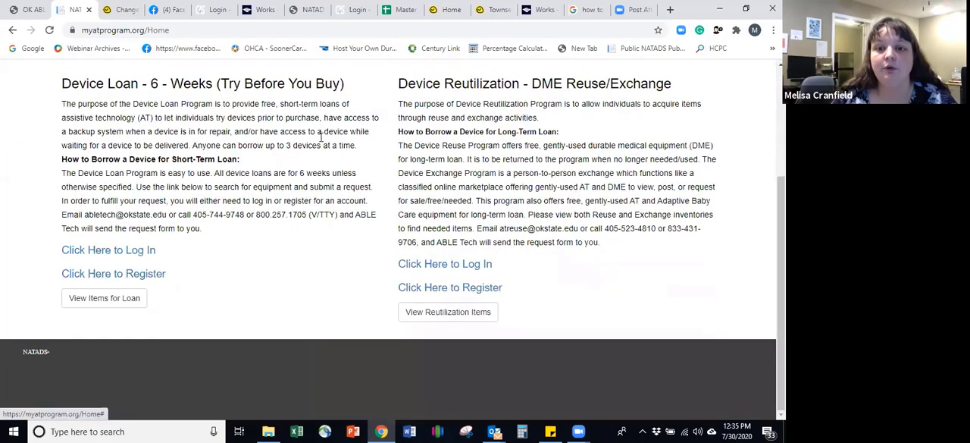
{"action": "left_click", "coordinate": [474, 266]}
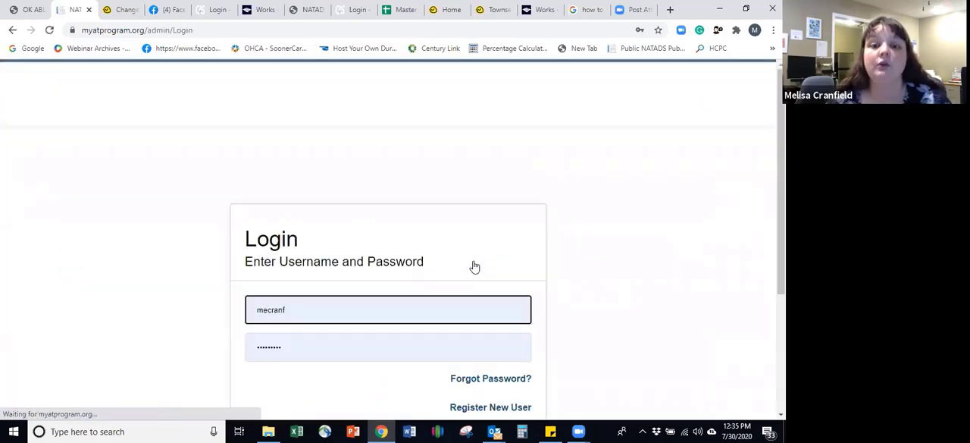
{"action": "scroll", "coordinate": [475, 266], "scroll_direction": "down", "scroll_amount": 2}
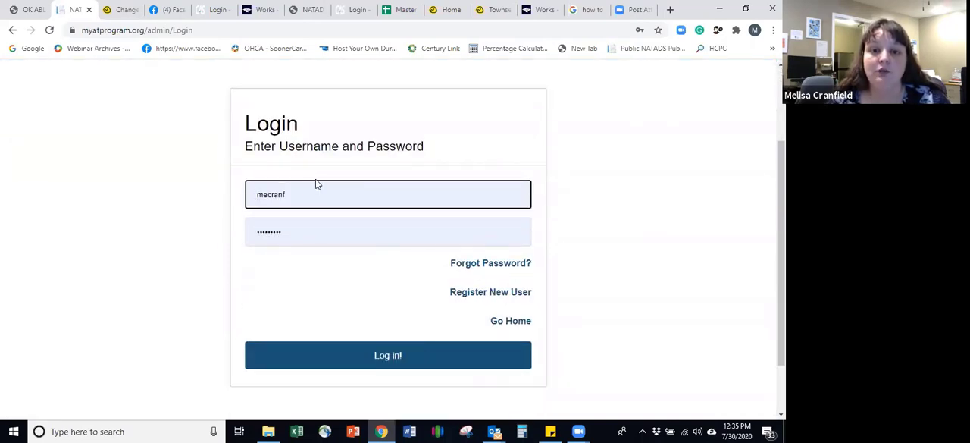
{"action": "left_click", "coordinate": [368, 357]}
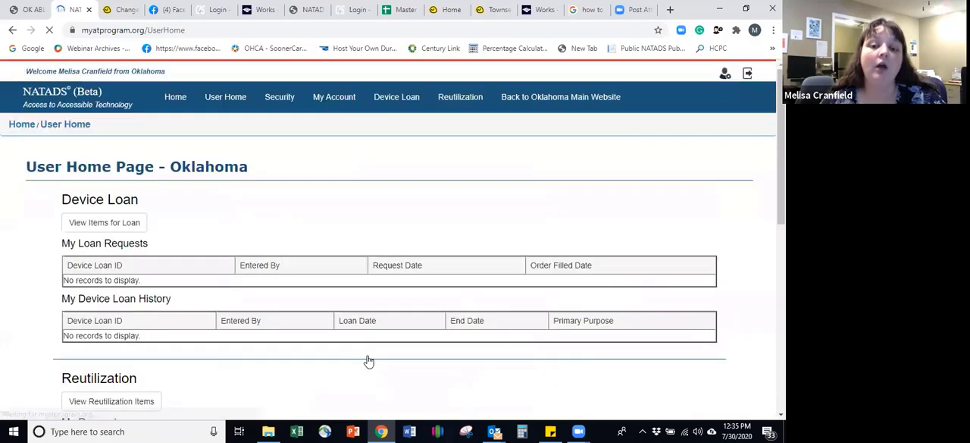
Step: Review the requests, reutilization history and classified listings on the user home page
{"action": "scroll", "coordinate": [371, 348], "scroll_direction": "down", "scroll_amount": 5}
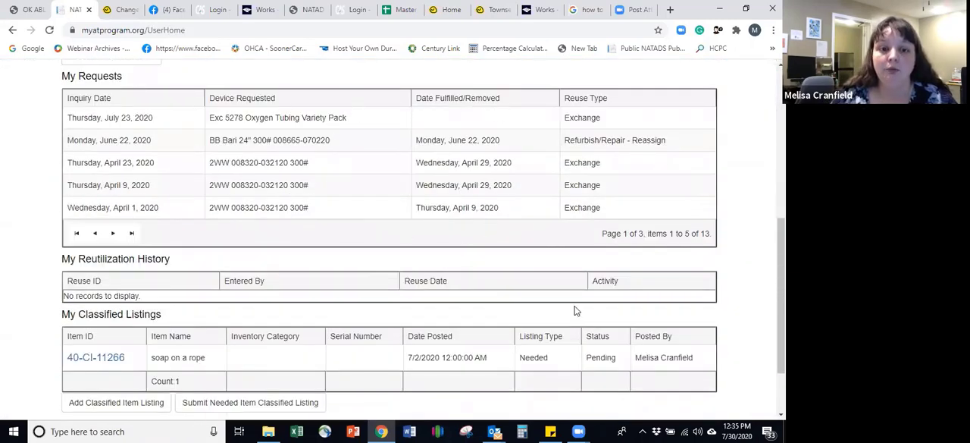
{"action": "scroll", "coordinate": [345, 249], "scroll_direction": "down", "scroll_amount": 2}
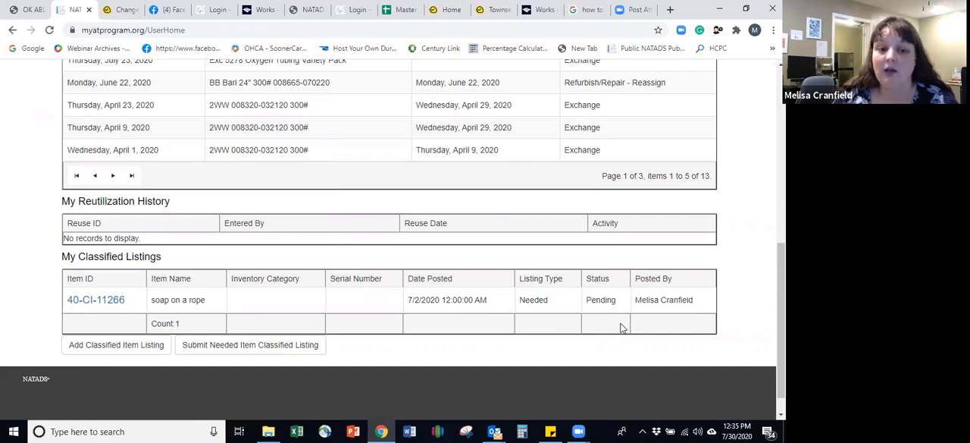
{"action": "scroll", "coordinate": [620, 326], "scroll_direction": "up", "scroll_amount": 6}
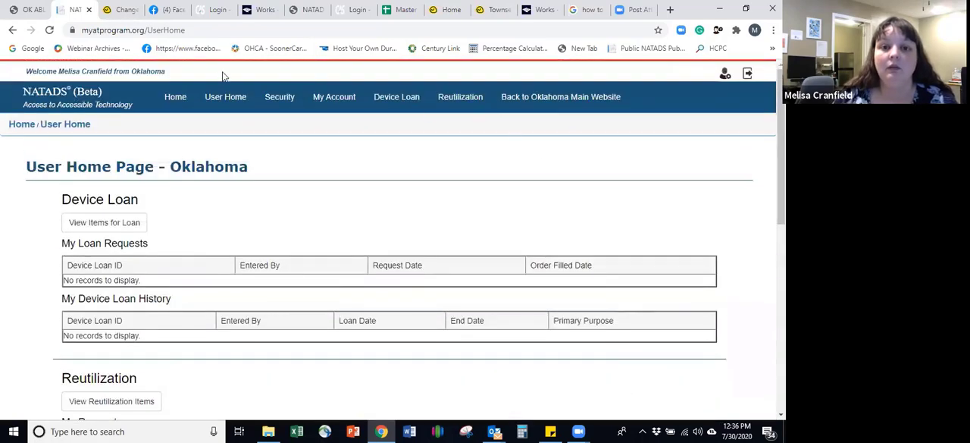
Step: Return to the loan portal's home page and open the list of reutilization items
{"action": "left_click", "coordinate": [174, 100]}
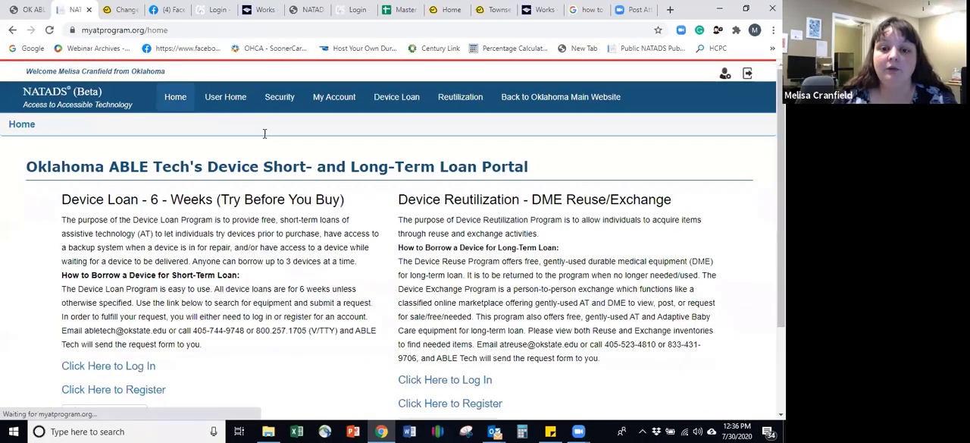
{"action": "scroll", "coordinate": [411, 307], "scroll_direction": "down", "scroll_amount": 3}
{"action": "scroll", "coordinate": [444, 318], "scroll_direction": "up", "scroll_amount": 2}
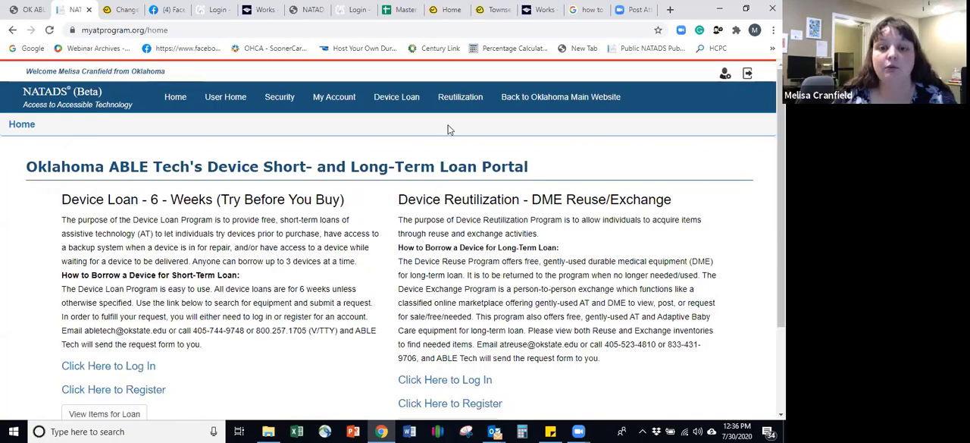
{"action": "scroll", "coordinate": [449, 128], "scroll_direction": "down", "scroll_amount": 2}
{"action": "left_click", "coordinate": [433, 314]}
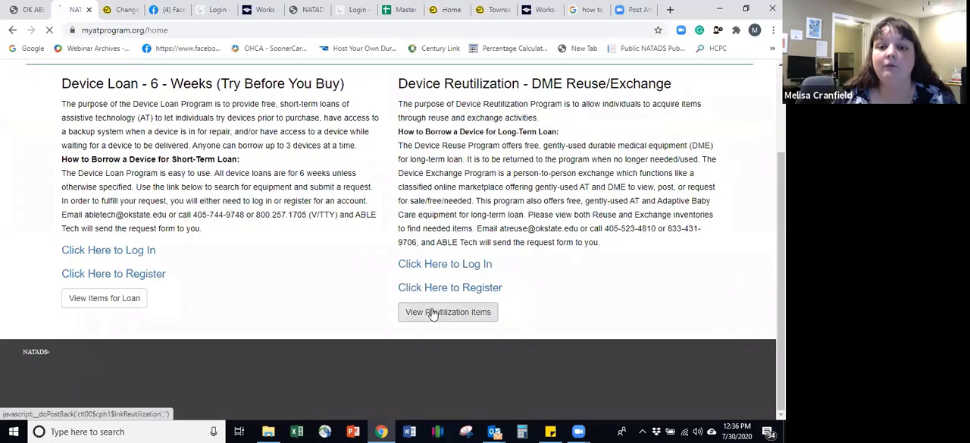
Step: Search the reutilization items by the keyword Walker
{"action": "scroll", "coordinate": [374, 225], "scroll_direction": "down", "scroll_amount": 3}
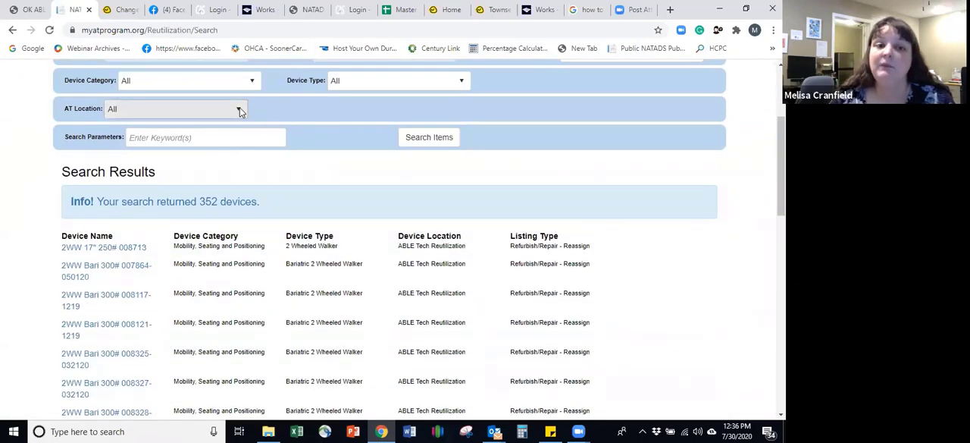
{"action": "scroll", "coordinate": [94, 194], "scroll_direction": "down", "scroll_amount": 1}
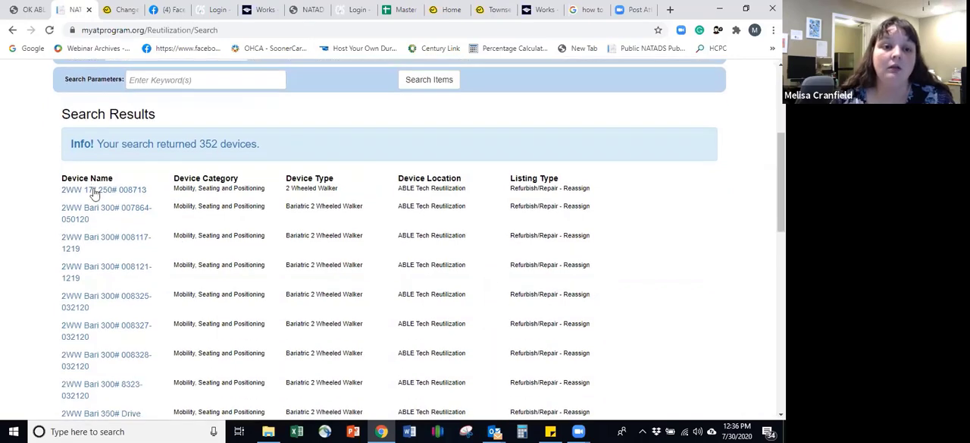
{"action": "scroll", "coordinate": [98, 208], "scroll_direction": "down", "scroll_amount": 8}
{"action": "scroll", "coordinate": [141, 251], "scroll_direction": "up", "scroll_amount": 12}
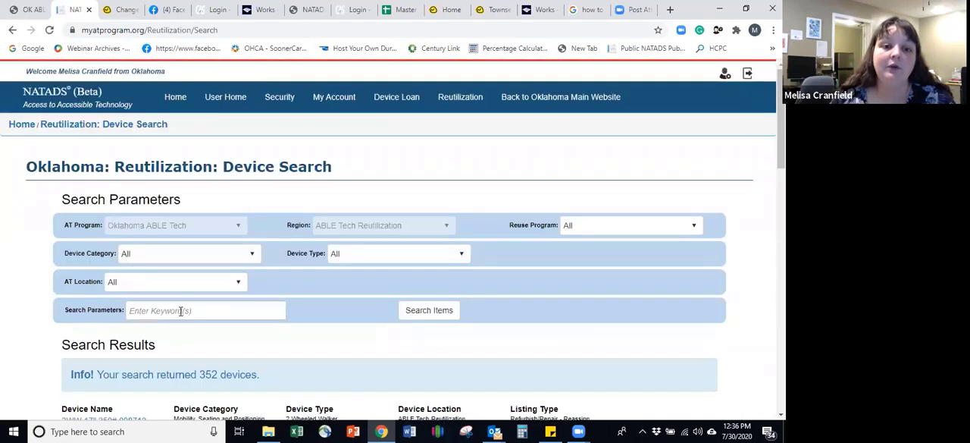
{"action": "left_click", "coordinate": [180, 310]}
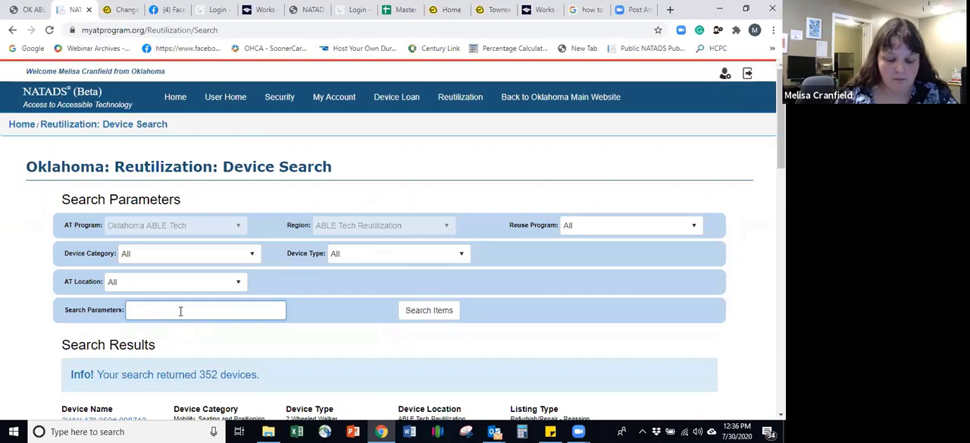
{"action": "type", "text": "Wlker"}
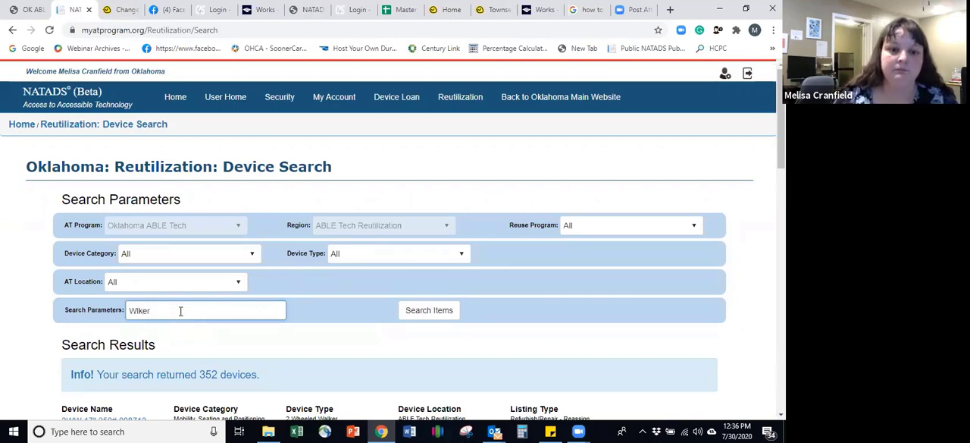
{"action": "key", "text": "BackSpace"}
{"action": "key", "text": "BackSpace"}
{"action": "key", "text": "BackSpace"}
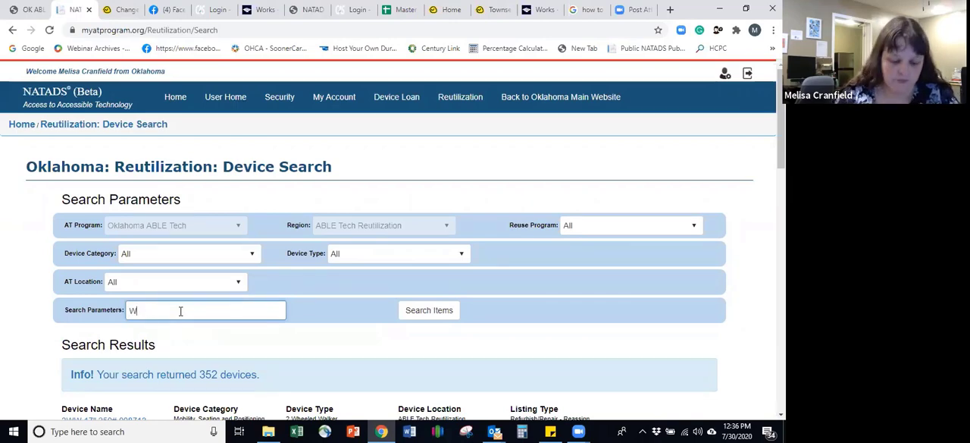
{"action": "type", "text": "alker"}
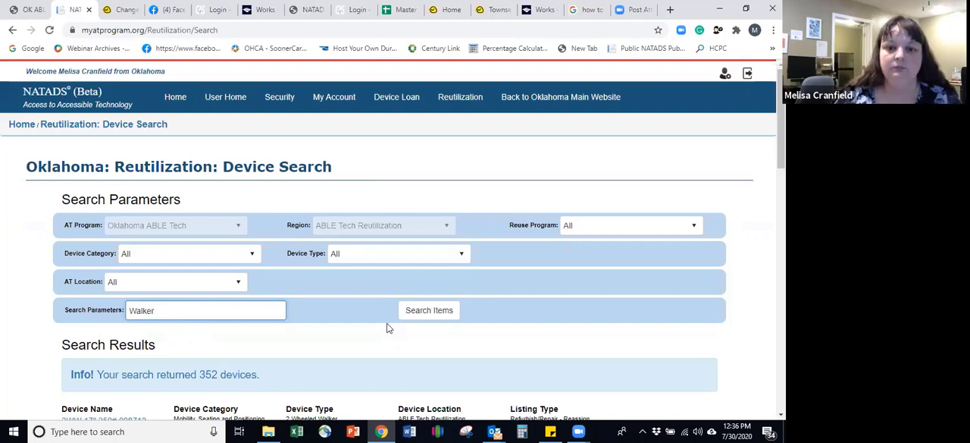
{"action": "left_click", "coordinate": [429, 310]}
Step: Open the details of the 2WW 17" 250# 008713 walker from the search results and start a request for it
{"action": "scroll", "coordinate": [429, 316], "scroll_direction": "down", "scroll_amount": 2}
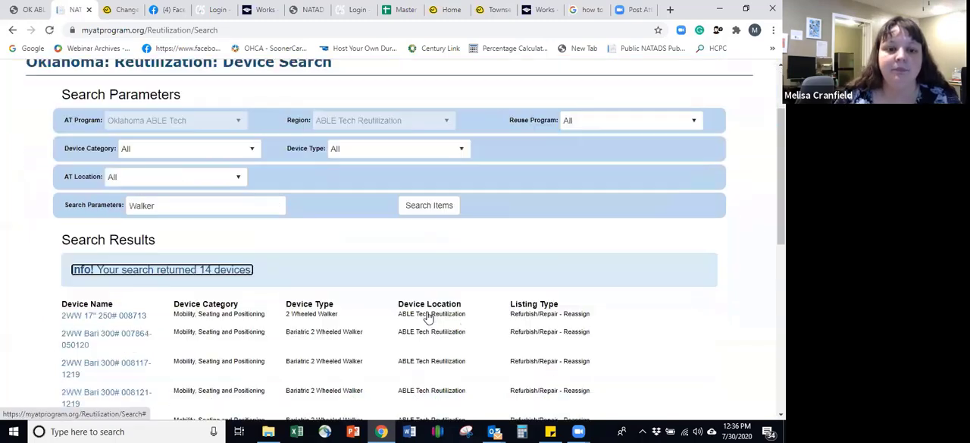
{"action": "scroll", "coordinate": [428, 316], "scroll_direction": "down", "scroll_amount": 1}
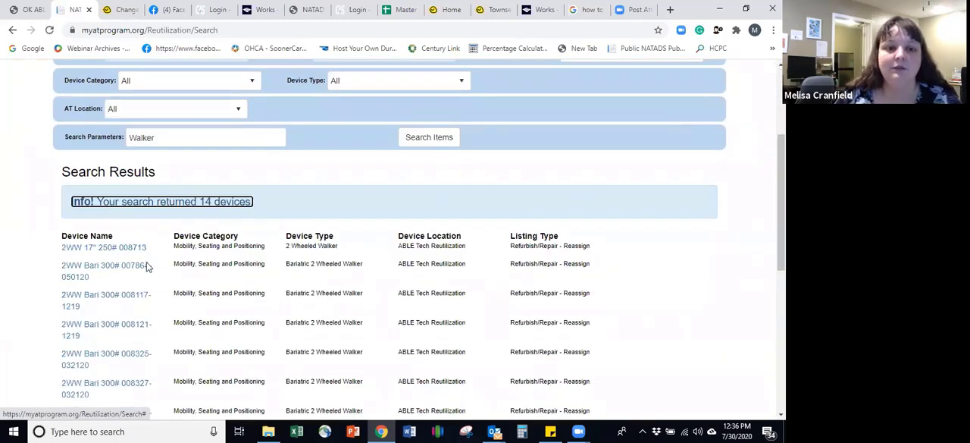
{"action": "left_click", "coordinate": [110, 247]}
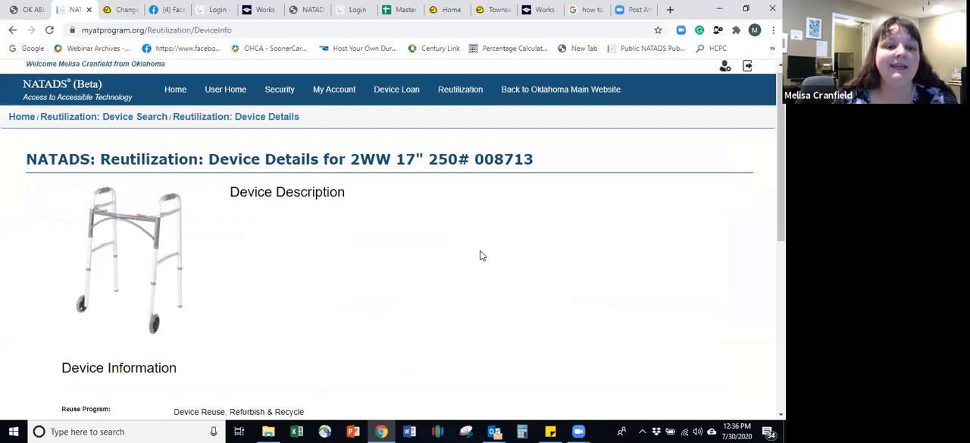
{"action": "scroll", "coordinate": [479, 256], "scroll_direction": "down", "scroll_amount": 3}
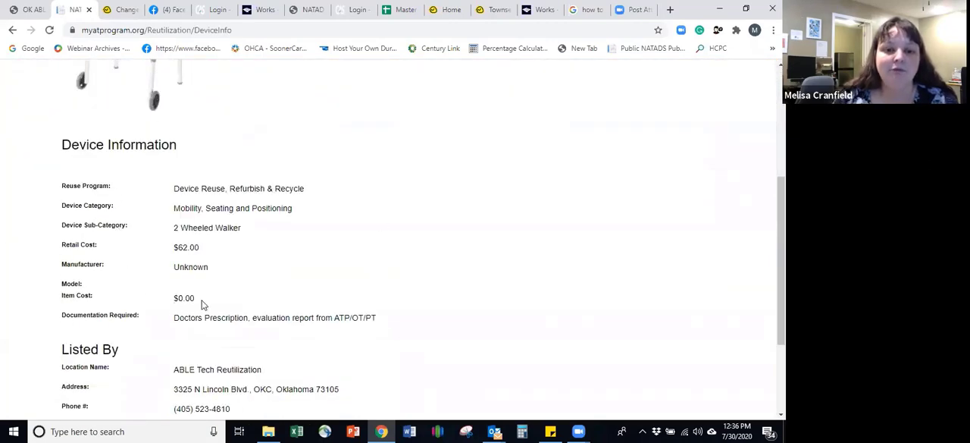
{"action": "scroll", "coordinate": [202, 304], "scroll_direction": "down", "scroll_amount": 2}
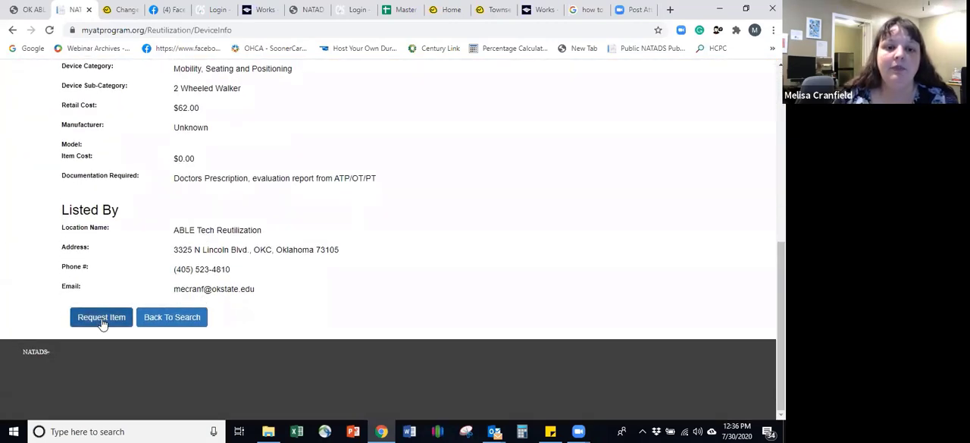
{"action": "left_click", "coordinate": [103, 318]}
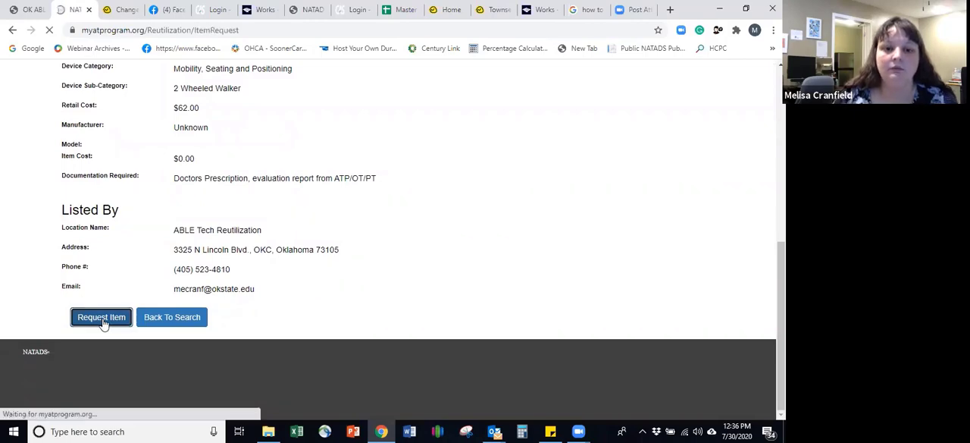
Step: Set the primary area of AT use to Community Living in the device request information
{"action": "scroll", "coordinate": [152, 250], "scroll_direction": "down", "scroll_amount": 3}
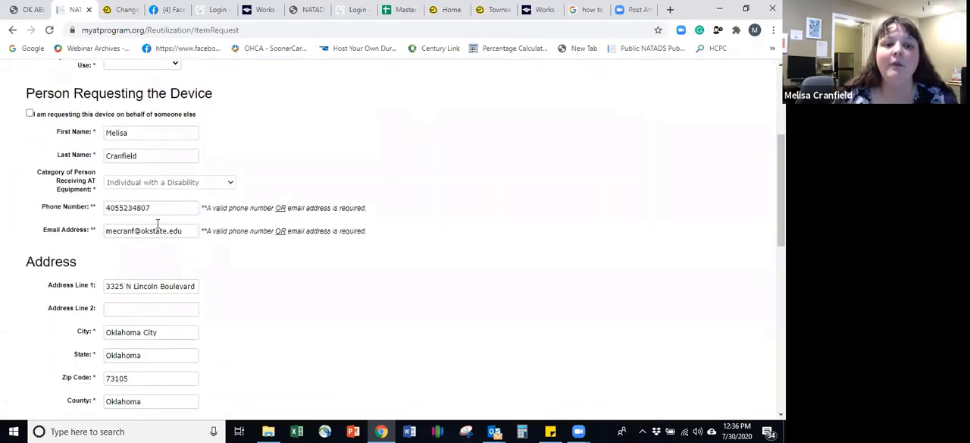
{"action": "scroll", "coordinate": [150, 364], "scroll_direction": "up", "scroll_amount": 2}
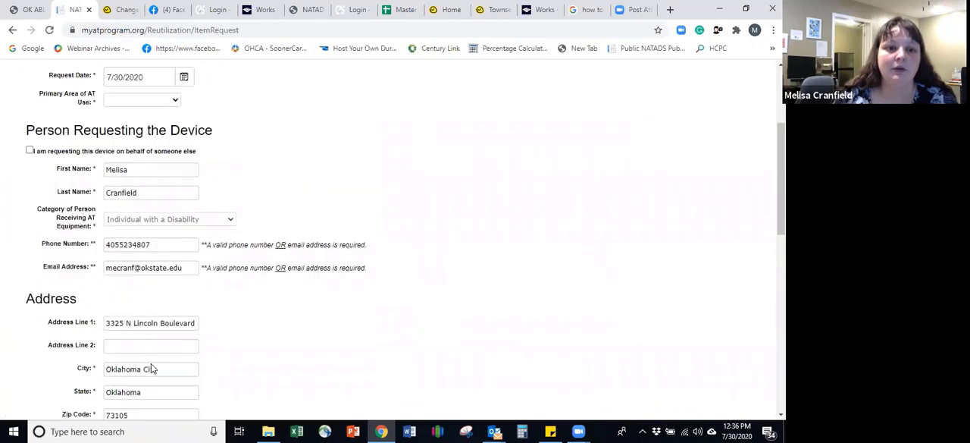
{"action": "left_click", "coordinate": [149, 159]}
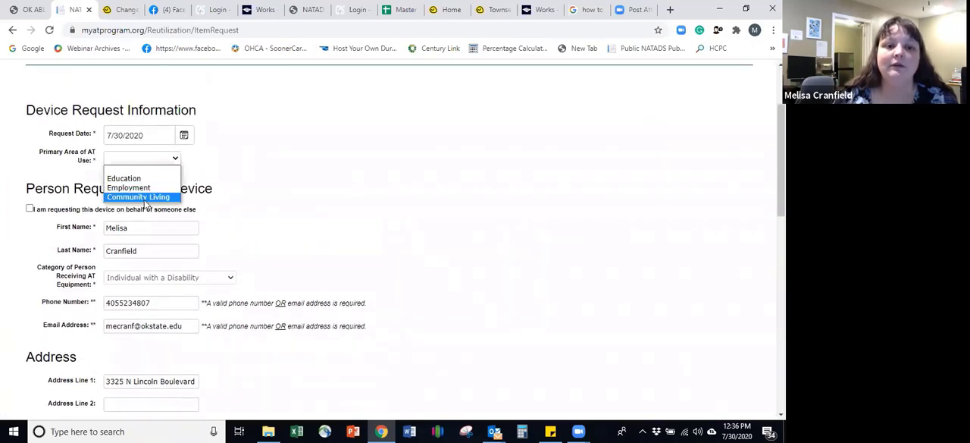
{"action": "left_click", "coordinate": [144, 197]}
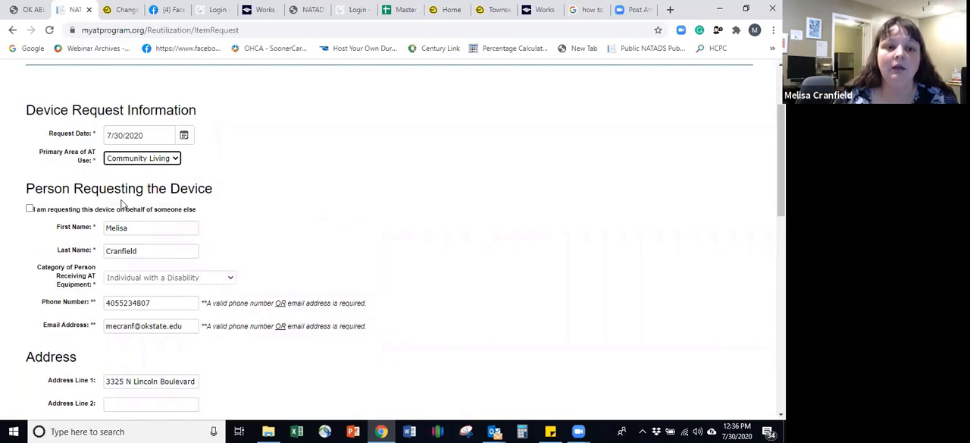
{"action": "left_click", "coordinate": [152, 163]}
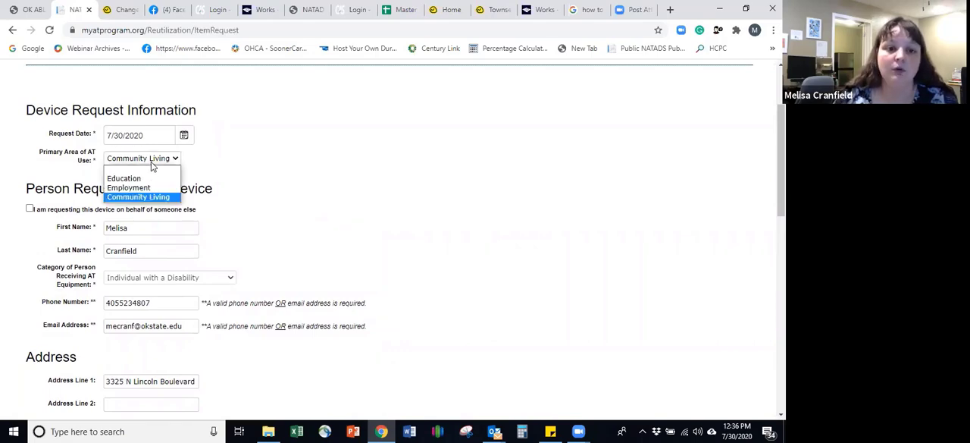
{"action": "left_click", "coordinate": [333, 225]}
{"action": "left_click", "coordinate": [333, 225]}
Step: Attach the Missing app parts and Reuse Network documents from the Patient Letters folder as the required documentation
{"action": "scroll", "coordinate": [331, 228], "scroll_direction": "down", "scroll_amount": 8}
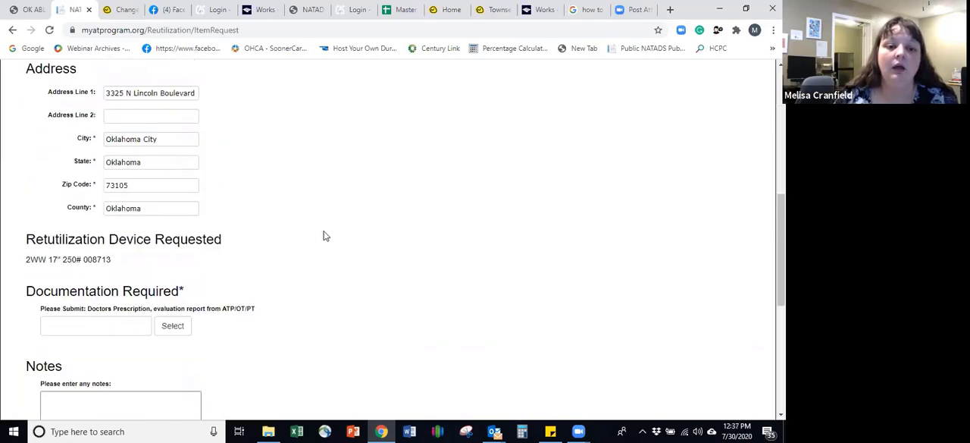
{"action": "scroll", "coordinate": [132, 156], "scroll_direction": "down", "scroll_amount": 1}
{"action": "scroll", "coordinate": [182, 113], "scroll_direction": "up", "scroll_amount": 1}
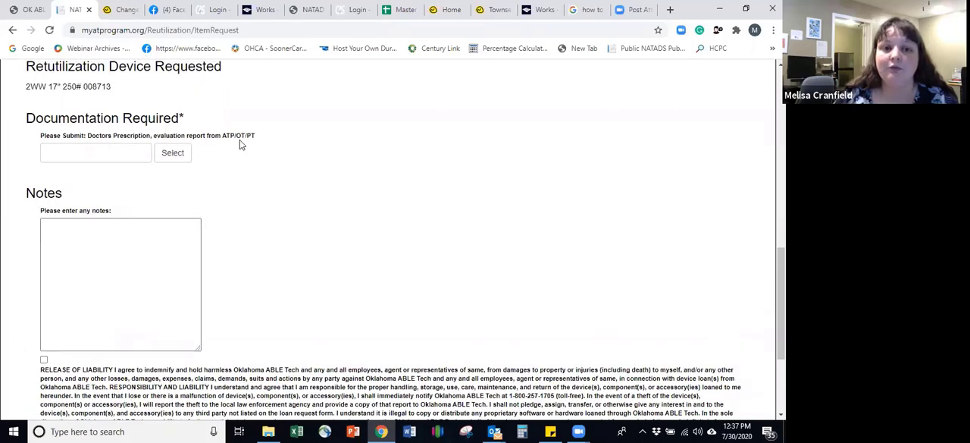
{"action": "left_click", "coordinate": [180, 155]}
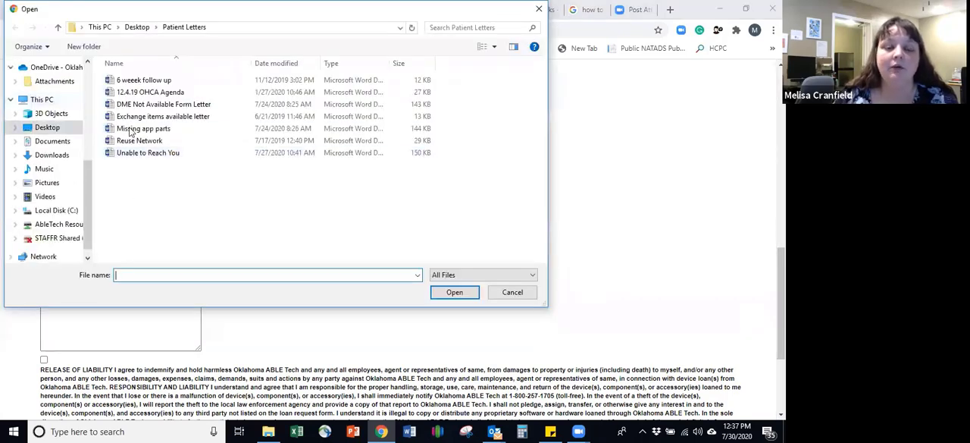
{"action": "left_click", "coordinate": [148, 128]}
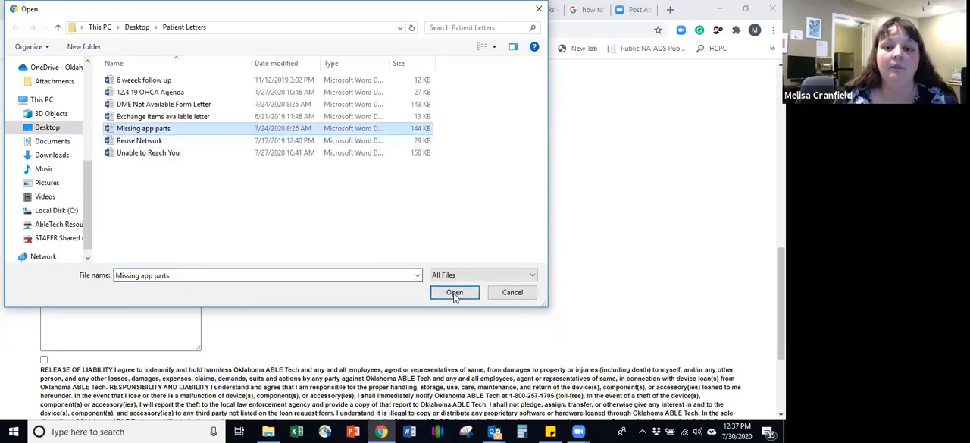
{"action": "left_click", "coordinate": [455, 293]}
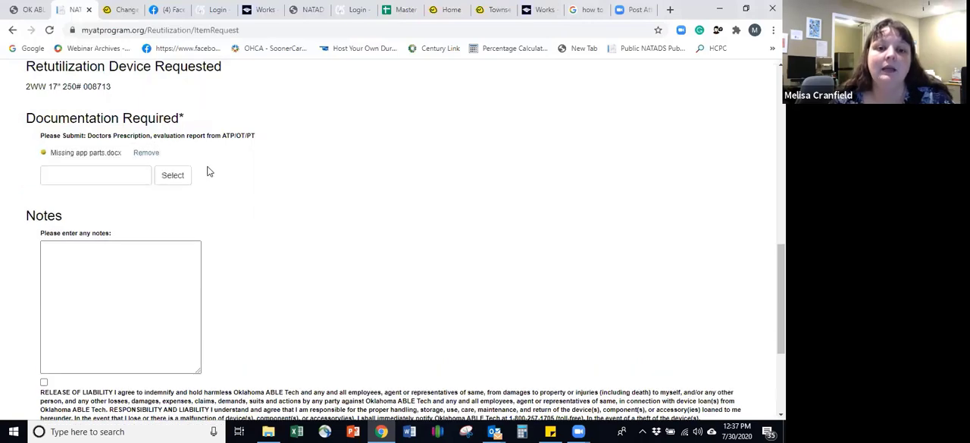
{"action": "left_click", "coordinate": [173, 175]}
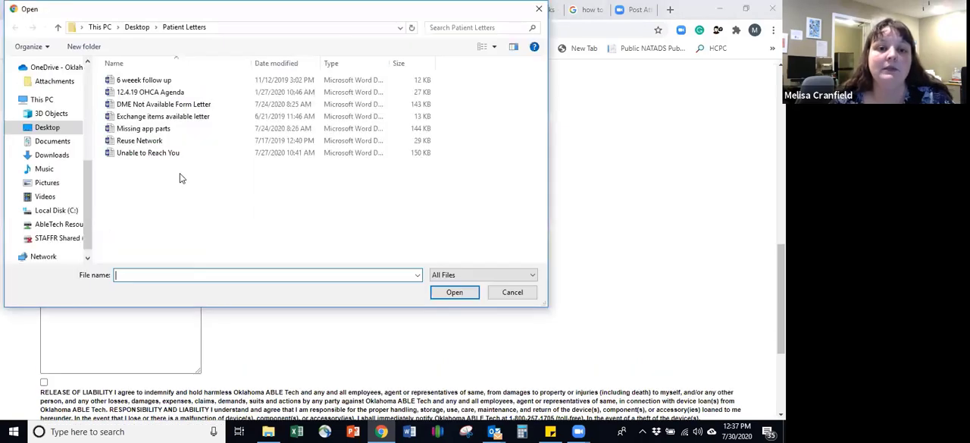
{"action": "left_click", "coordinate": [150, 141]}
{"action": "left_click", "coordinate": [453, 291]}
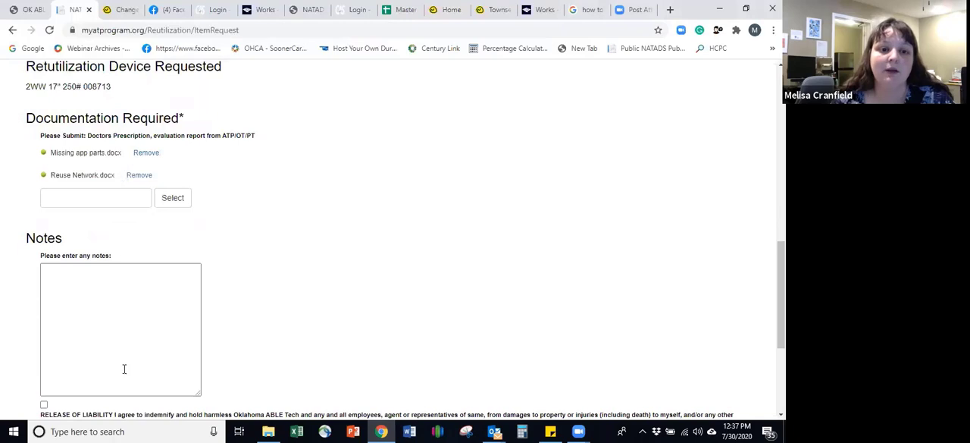
Step: Enter Height, Weight and SoonerCare number on separate lines in the request notes
{"action": "left_click", "coordinate": [132, 334]}
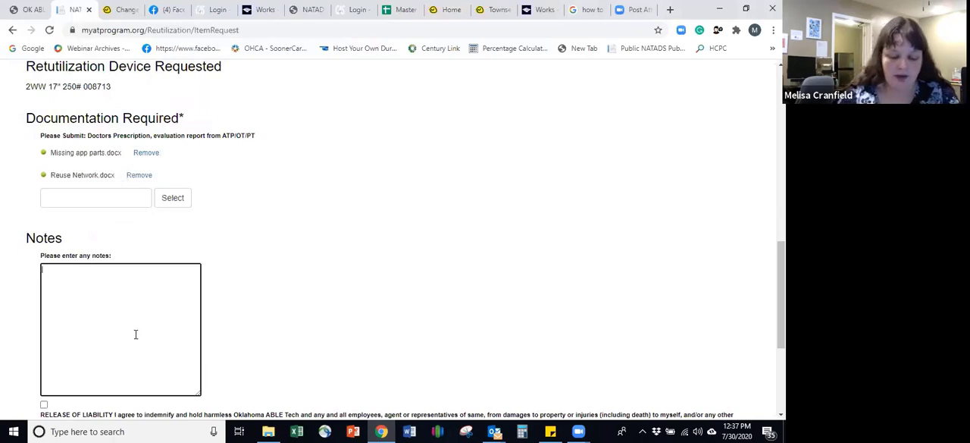
{"action": "type", "text": "Height "}
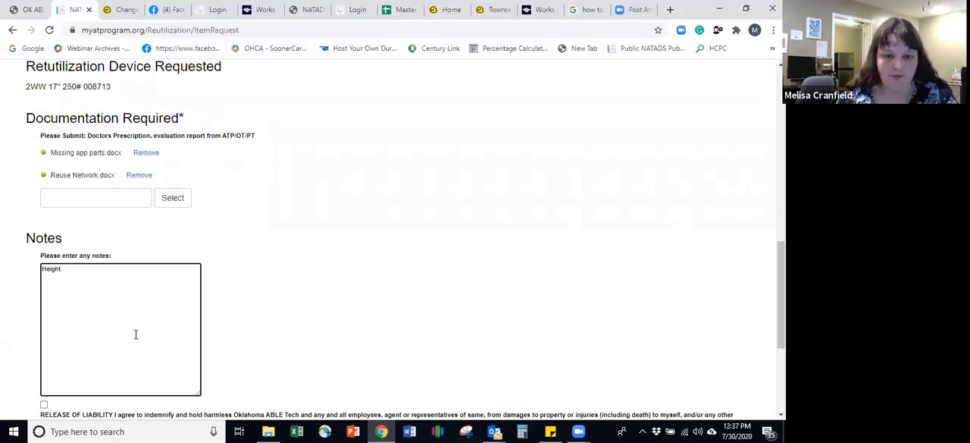
{"action": "type", "text": "Weight "}
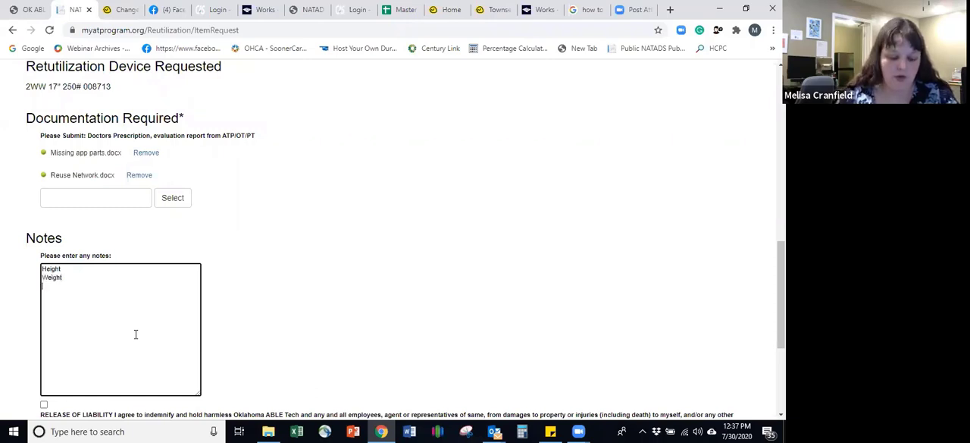
{"action": "type", "text": "SoonerCare number"}
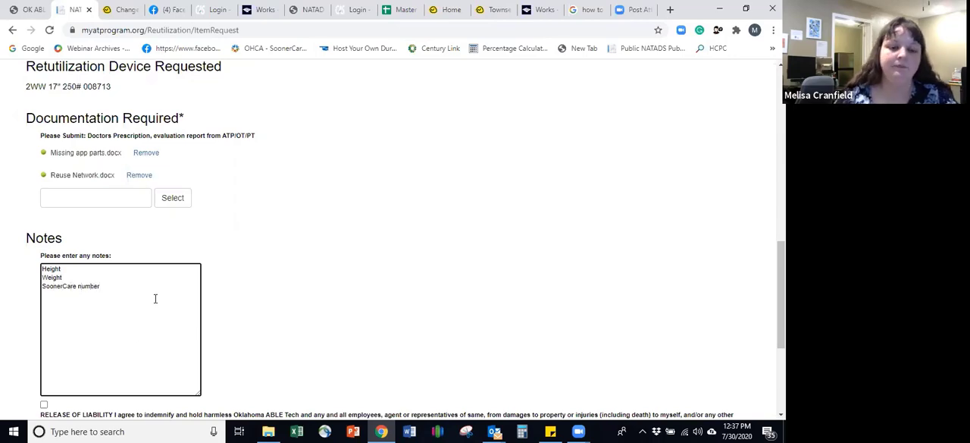
Step: Accept the release of liability and cancel the walker request to return to the device search
{"action": "scroll", "coordinate": [136, 334], "scroll_direction": "down", "scroll_amount": 3}
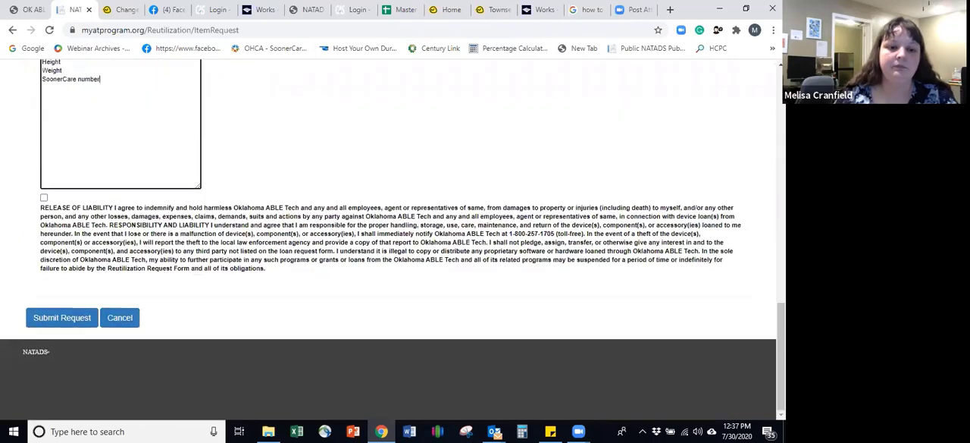
{"action": "left_click", "coordinate": [44, 197]}
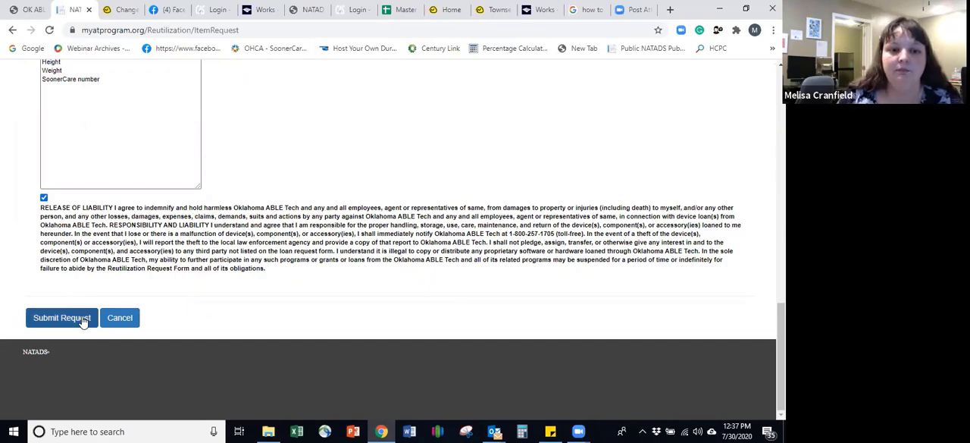
{"action": "left_click", "coordinate": [119, 317]}
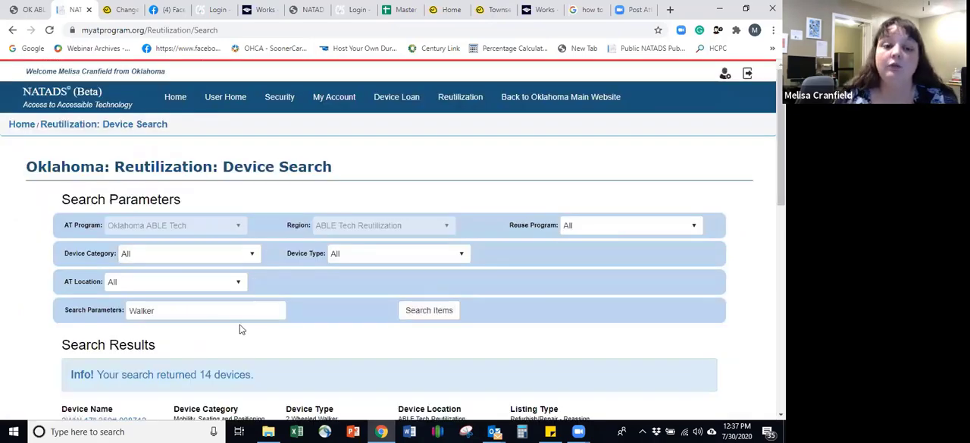
Step: Replace the Walker search term with bpm and search the reutilization devices
{"action": "left_click", "coordinate": [229, 310]}
{"action": "key", "text": "BackSpace"}
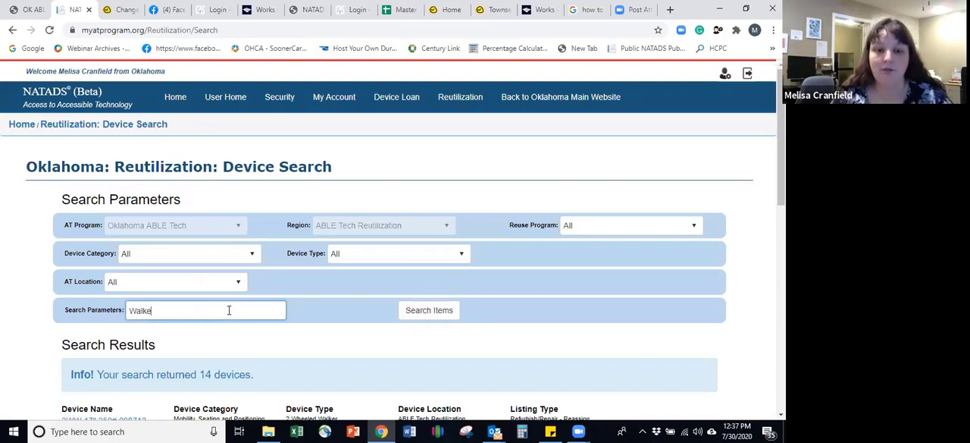
{"action": "key", "text": "BackSpace"}
{"action": "key", "text": "BackSpace"}
{"action": "key", "text": "BackSpace"}
{"action": "key", "text": "BackSpace"}
{"action": "key", "text": "BackSpace"}
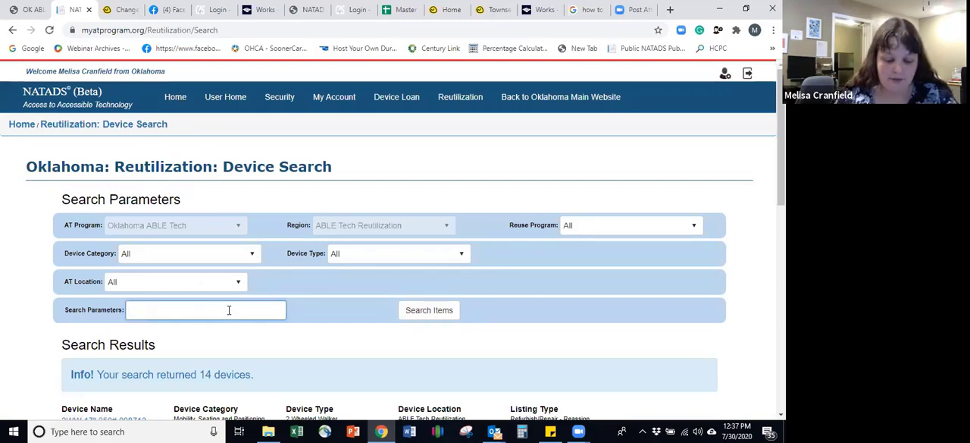
{"action": "type", "text": "bng"}
{"action": "key", "text": "BackSpace"}
{"action": "key", "text": "BackSpace"}
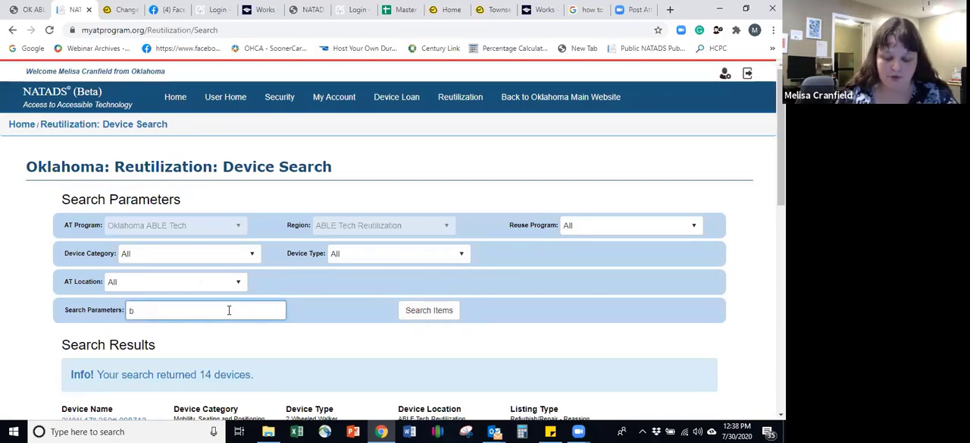
{"action": "type", "text": "pm"}
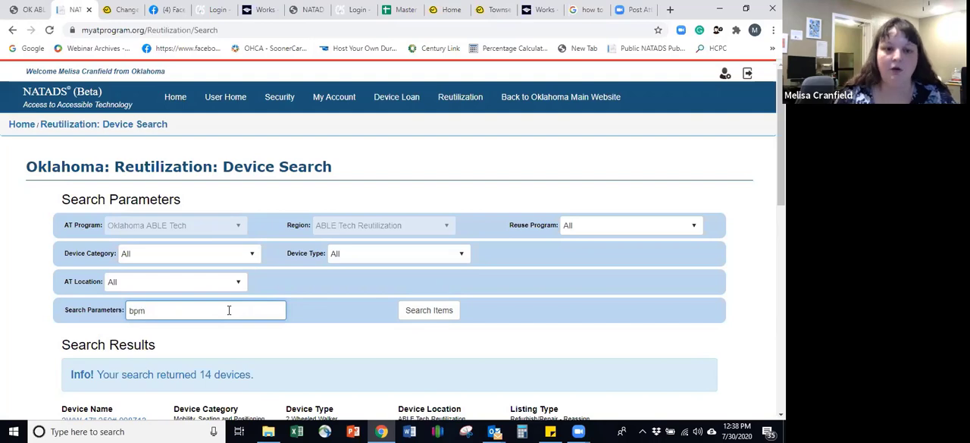
{"action": "left_click", "coordinate": [410, 322]}
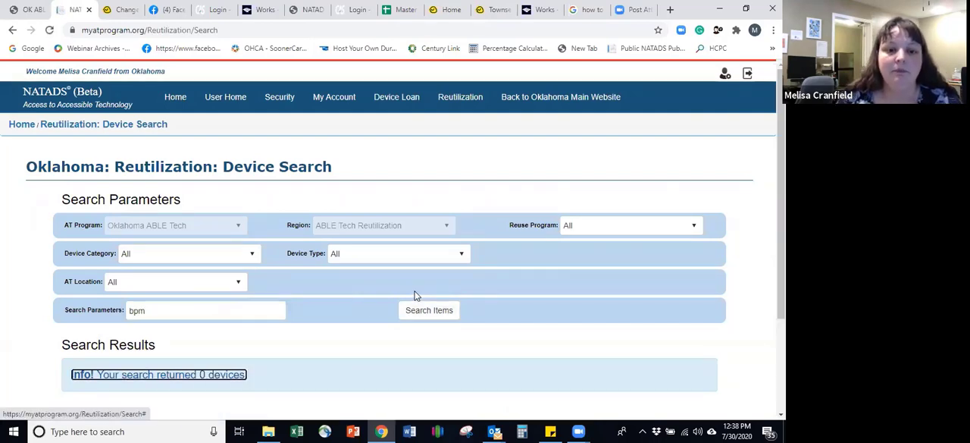
Step: Start a needed item request from the search results and set its primary area of AT use to Community Living
{"action": "scroll", "coordinate": [417, 294], "scroll_direction": "down", "scroll_amount": 3}
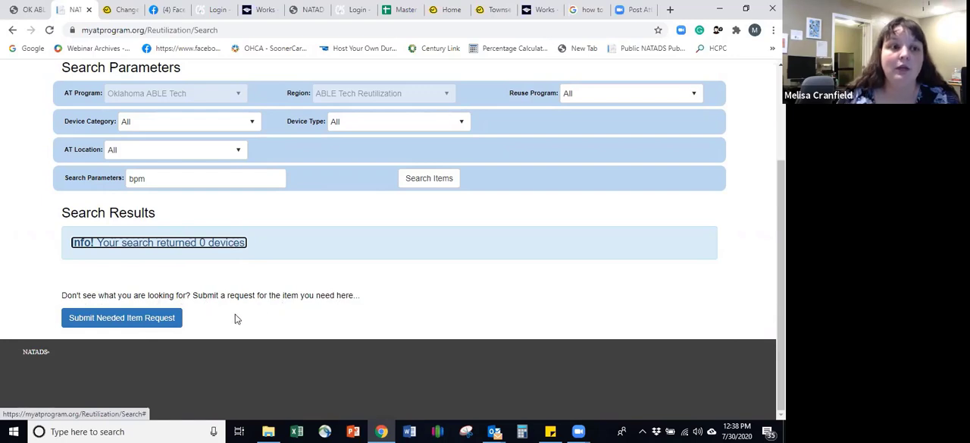
{"action": "left_click", "coordinate": [143, 320]}
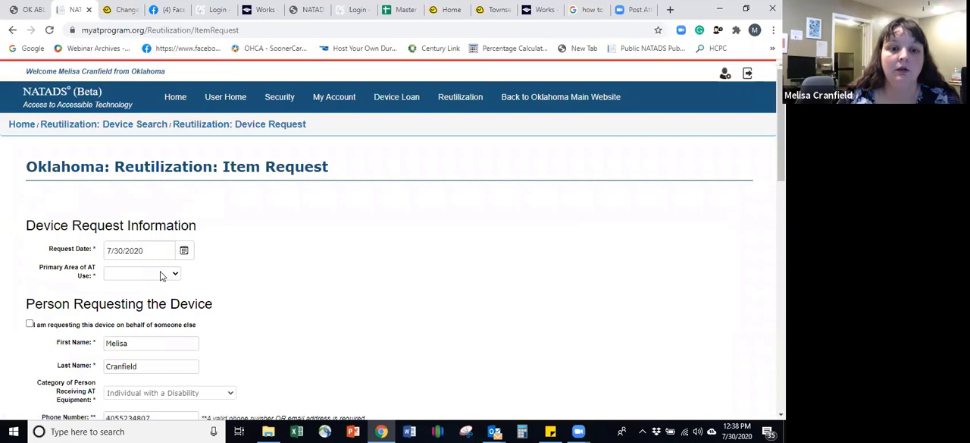
{"action": "left_click", "coordinate": [161, 276]}
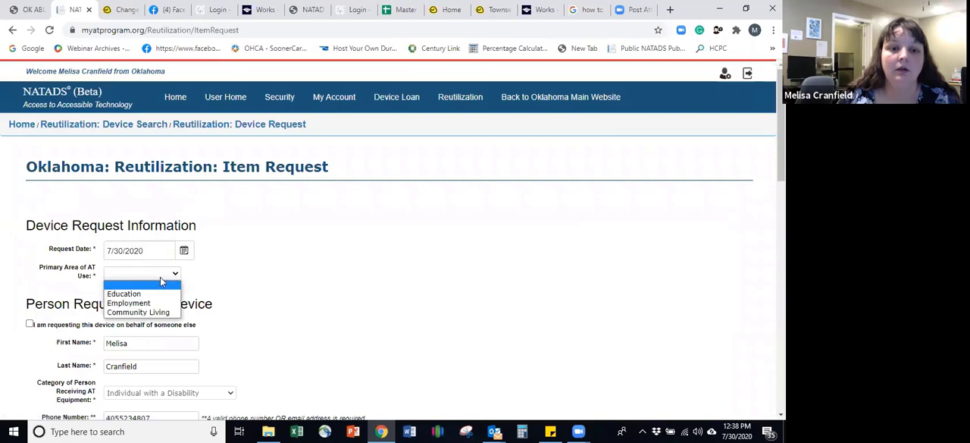
{"action": "left_click", "coordinate": [162, 314]}
Step: Enter Wrist Cuff Blood Pressure Monitor as the description of the item being looked for
{"action": "scroll", "coordinate": [183, 279], "scroll_direction": "down", "scroll_amount": 3}
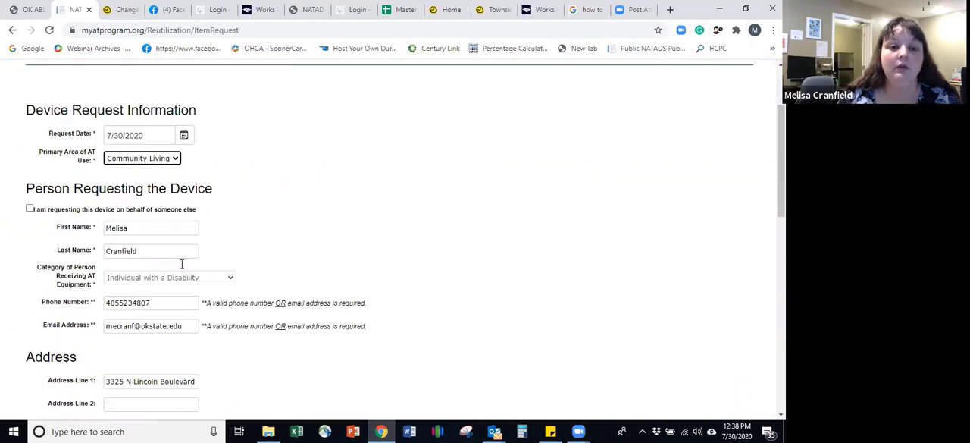
{"action": "scroll", "coordinate": [221, 322], "scroll_direction": "down", "scroll_amount": 6}
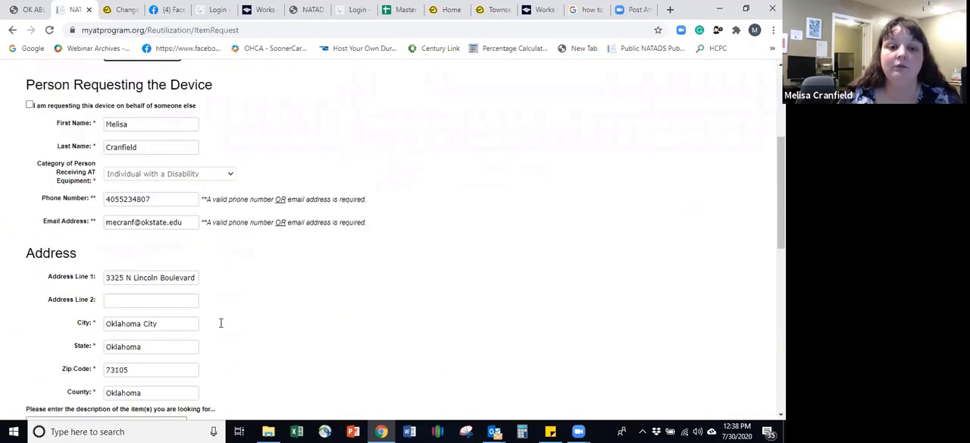
{"action": "left_click", "coordinate": [104, 300]}
{"action": "left_click", "coordinate": [105, 300]}
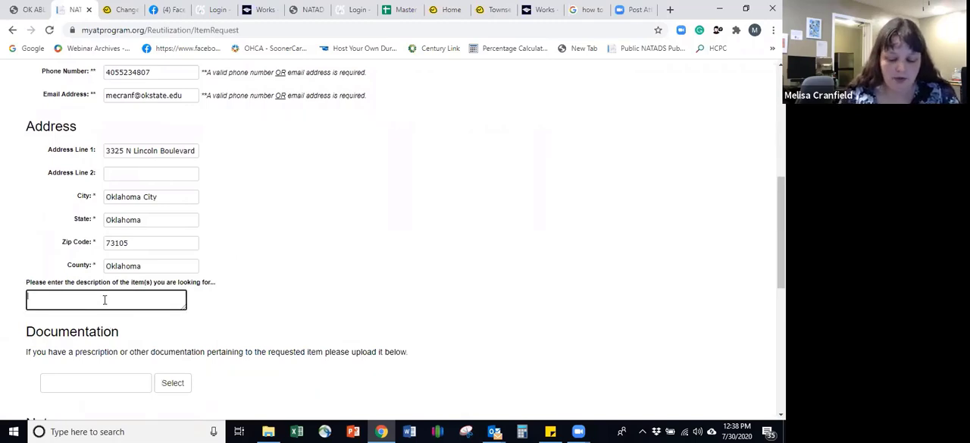
{"action": "type", "text": "Wrist"}
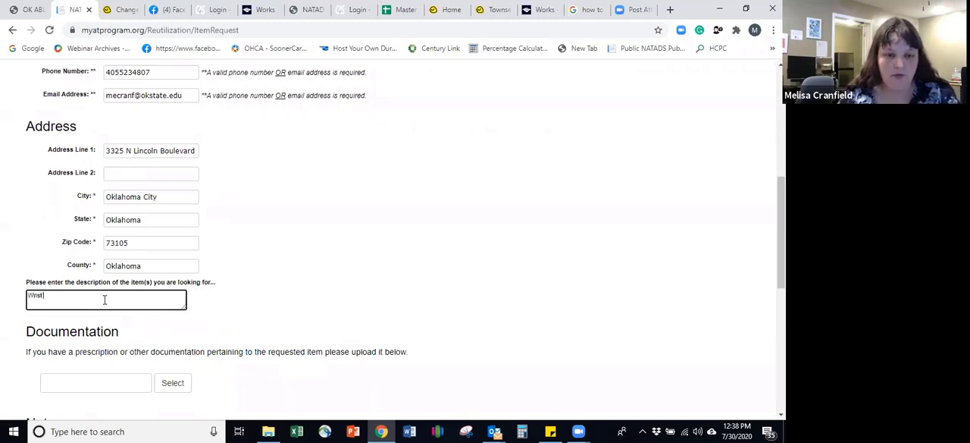
{"action": "type", "text": " Cuff"}
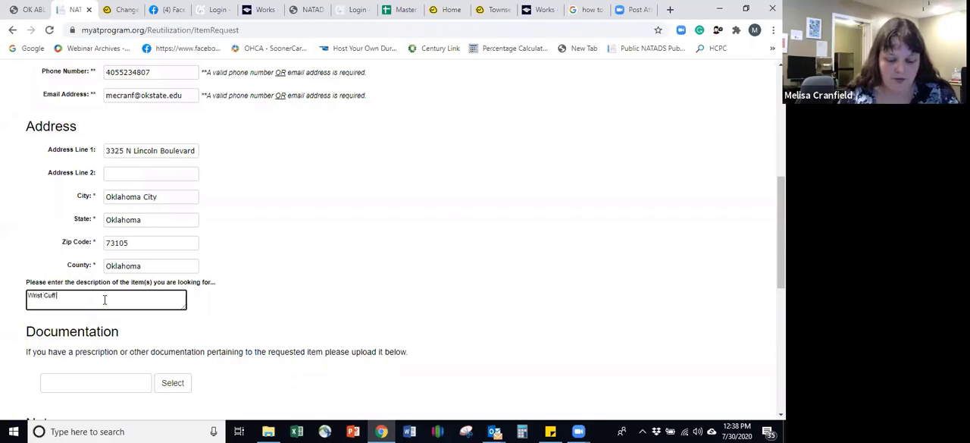
{"action": "type", "text": " Bolood "}
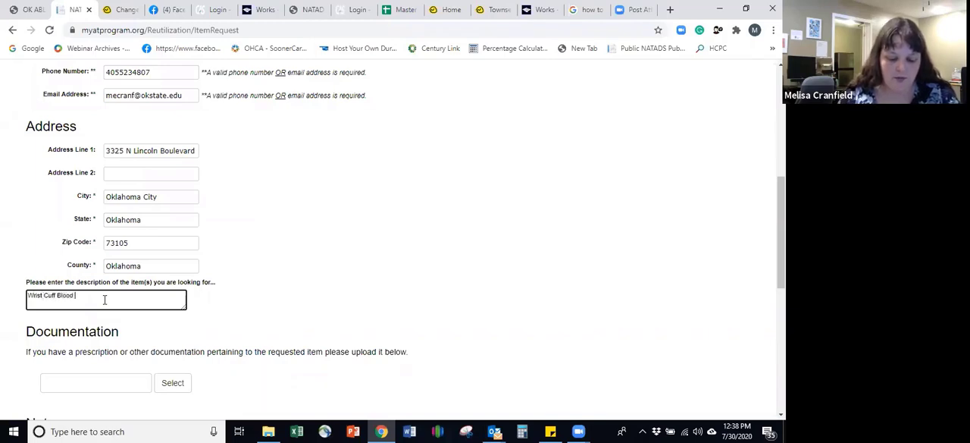
{"action": "type", "text": "Pressure Monitor"}
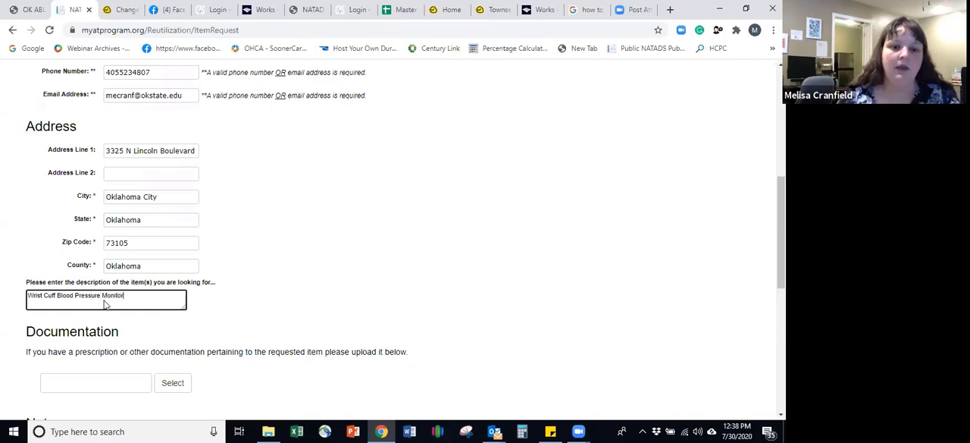
Step: Enter Height, Weight and SoonerCare Number on separate lines in the item request's notes
{"action": "scroll", "coordinate": [103, 301], "scroll_direction": "down", "scroll_amount": 2}
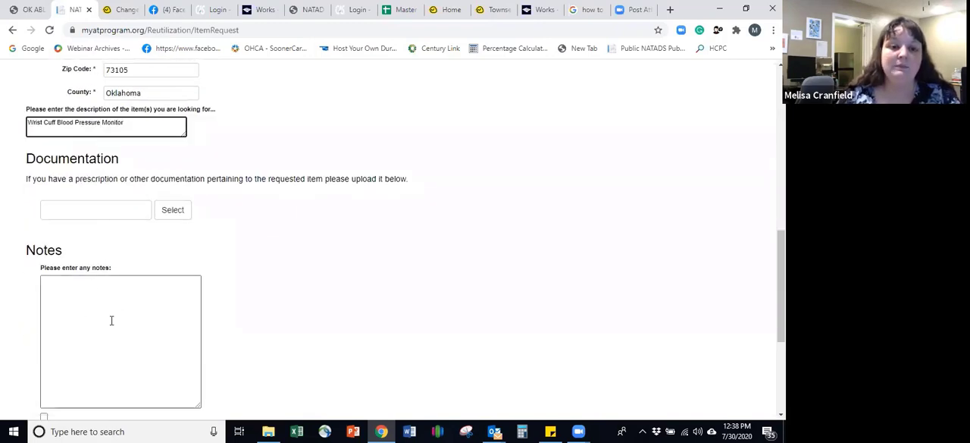
{"action": "left_click", "coordinate": [112, 320]}
{"action": "type", "text": "Hei"}
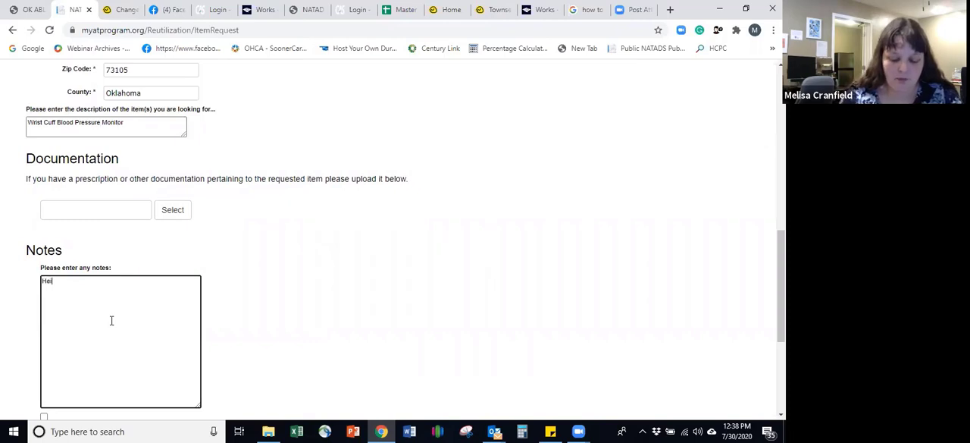
{"action": "type", "text": "ght"}
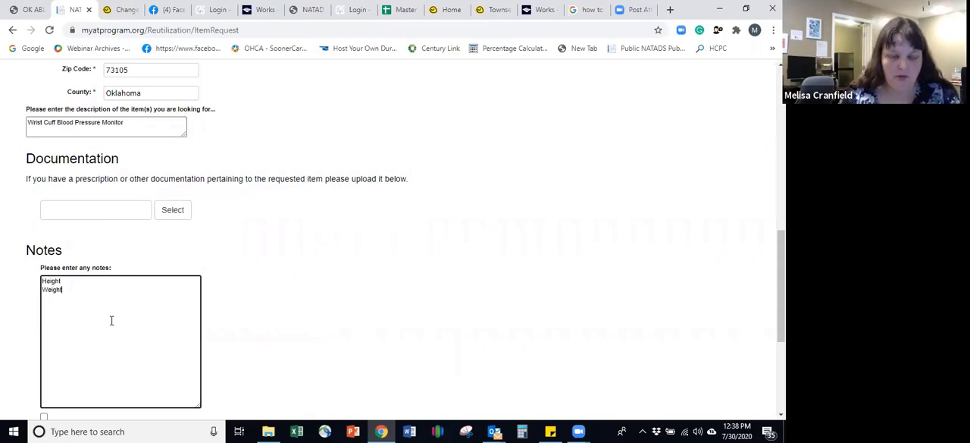
{"action": "type", "text": " Weight So"}
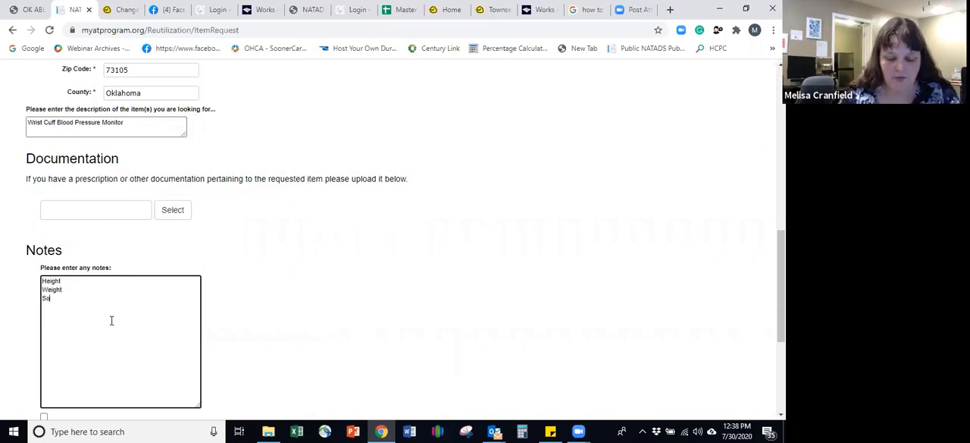
{"action": "type", "text": "onerCare Number"}
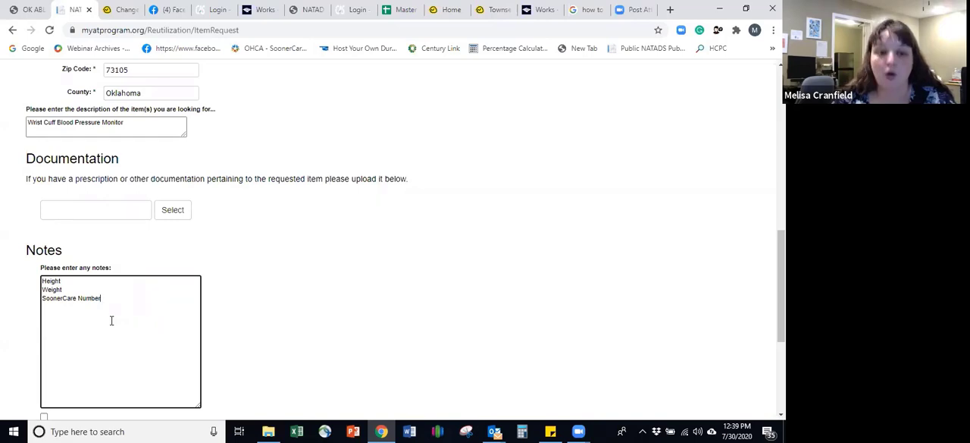
Step: Accept the release of liability and submit the needed item request
{"action": "scroll", "coordinate": [196, 312], "scroll_direction": "down", "scroll_amount": 3}
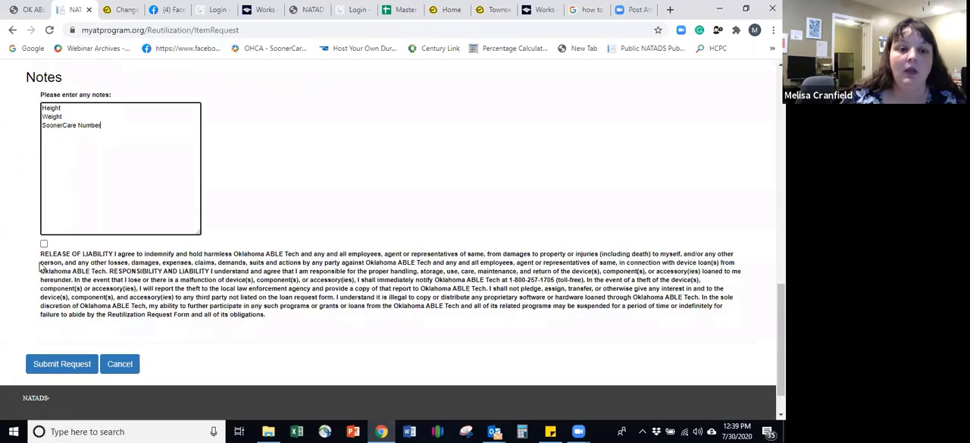
{"action": "left_click", "coordinate": [43, 244]}
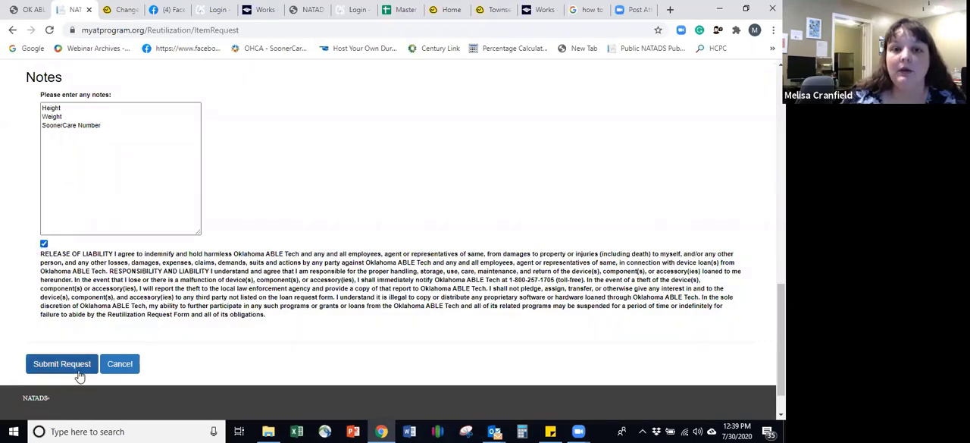
{"action": "scroll", "coordinate": [206, 275], "scroll_direction": "up", "scroll_amount": 10}
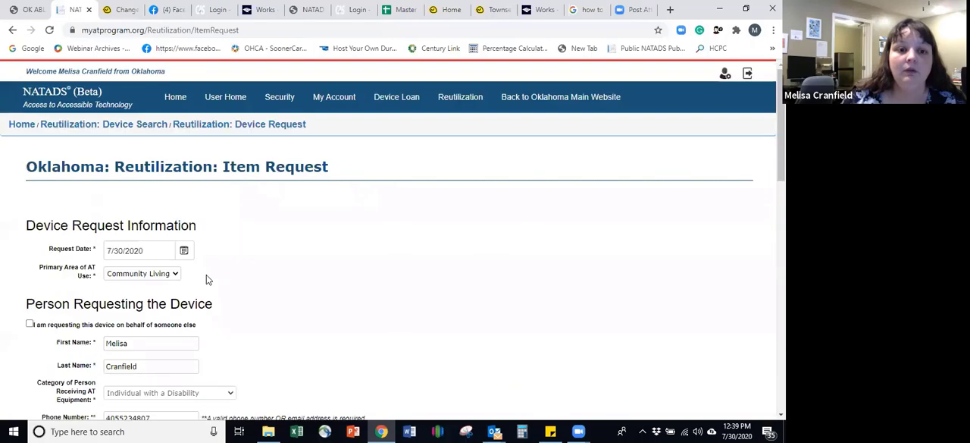
{"action": "scroll", "coordinate": [207, 274], "scroll_direction": "down", "scroll_amount": 5}
{"action": "scroll", "coordinate": [209, 292], "scroll_direction": "down", "scroll_amount": 10}
{"action": "left_click", "coordinate": [62, 317]}
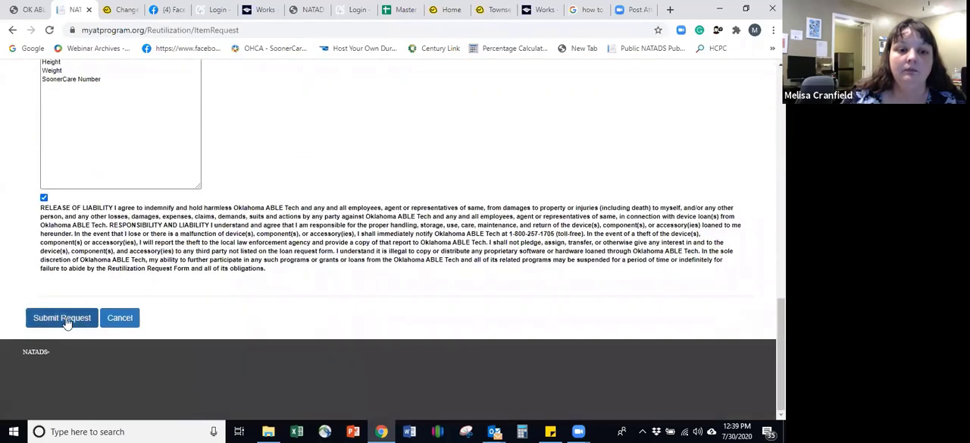